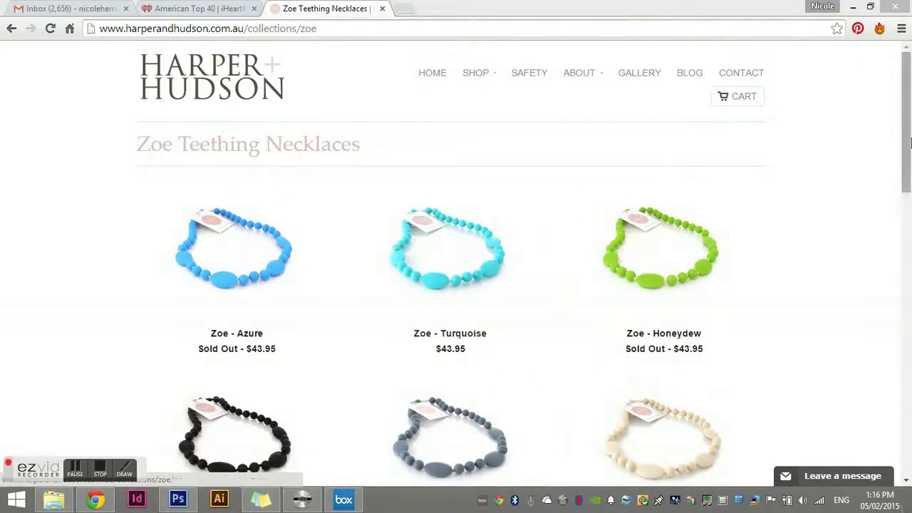
# - Scroll the Zoe collection page down to the Zoe - Cream product card
pyautogui.moveTo(908, 143); pyautogui.dragTo(910, 189)
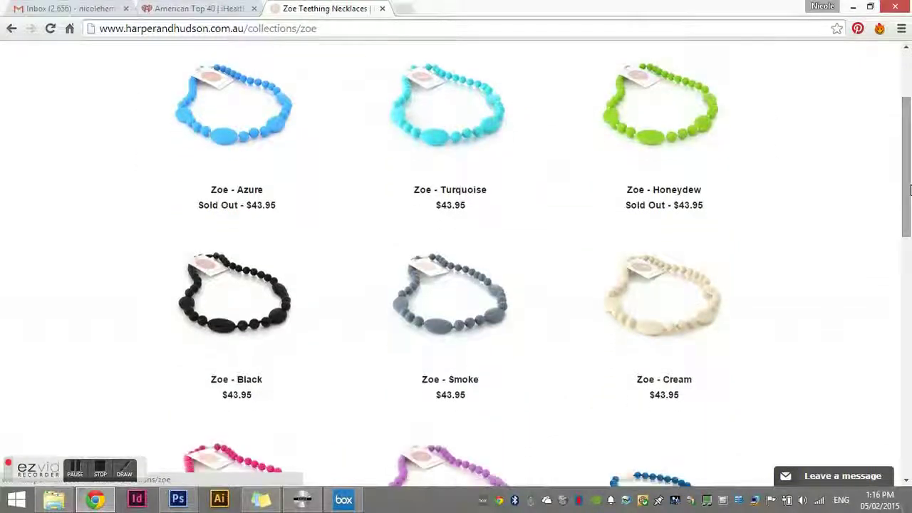
# - Open the Zoe - Cream product page and start saving its main product image
pyautogui.moveTo(612, 316)
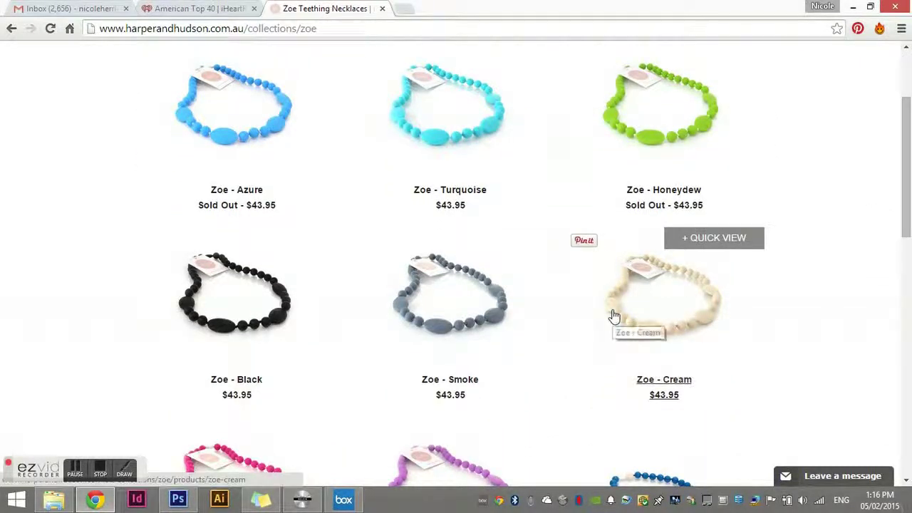
pyautogui.click(615, 314)
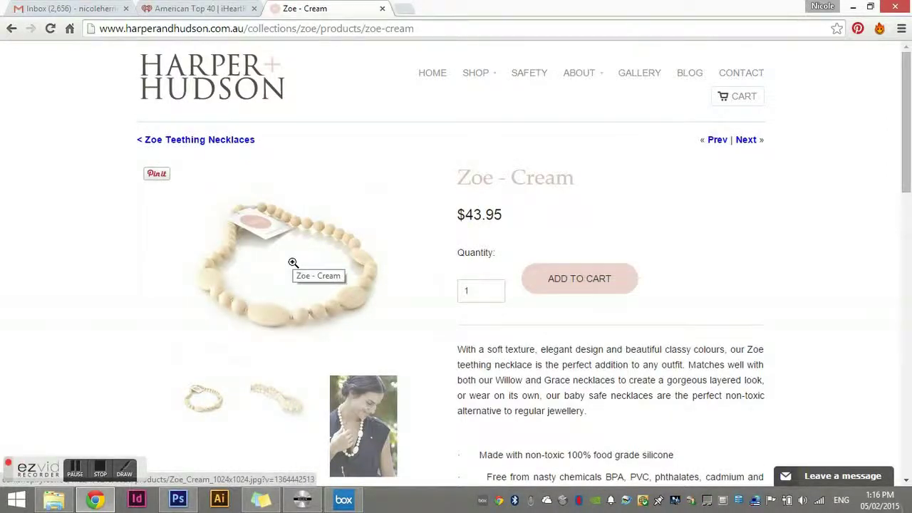
pyautogui.rightClick(292, 263)
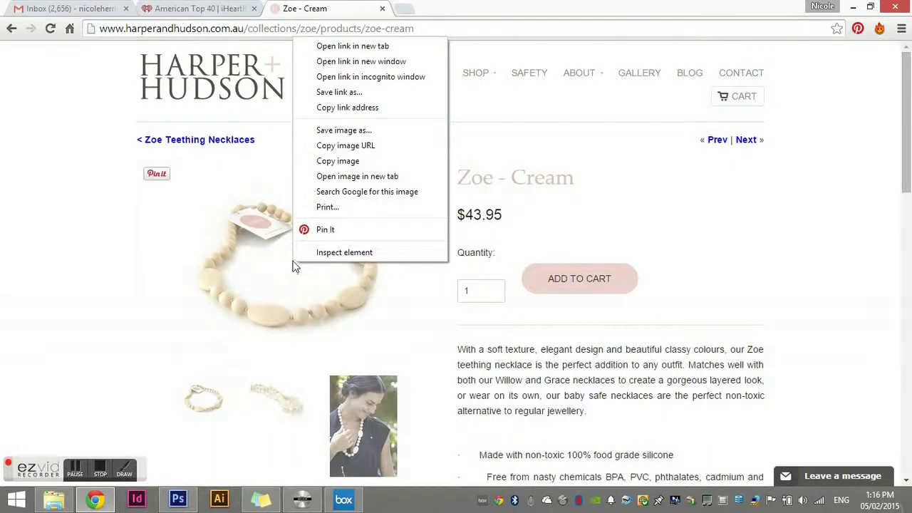
pyautogui.click(350, 131)
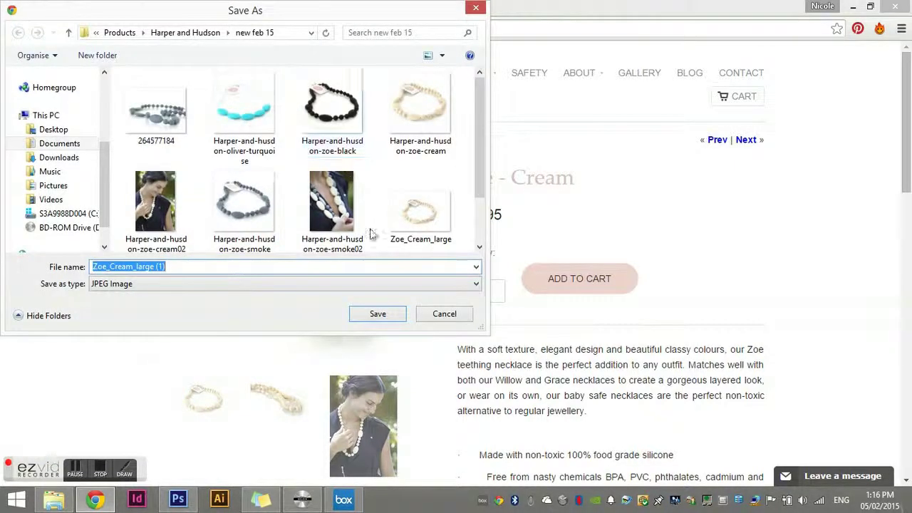
# - Cancel the save and briefly enlarge, then close, the photo of the necklace being worn
pyautogui.click(437, 314)
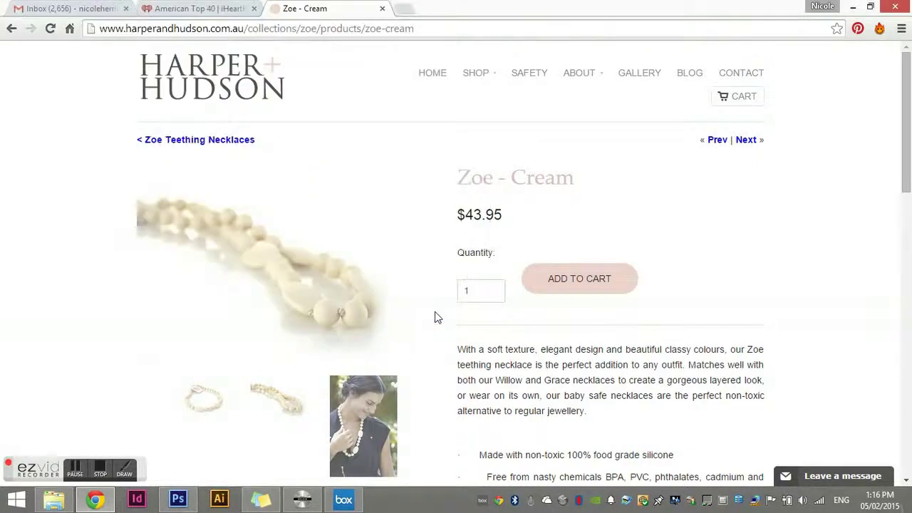
pyautogui.click(214, 420)
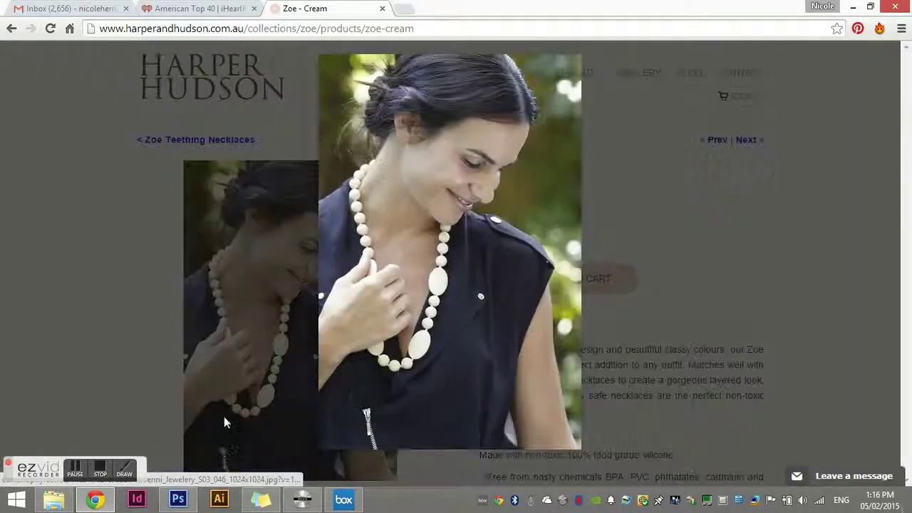
pyautogui.click(568, 69)
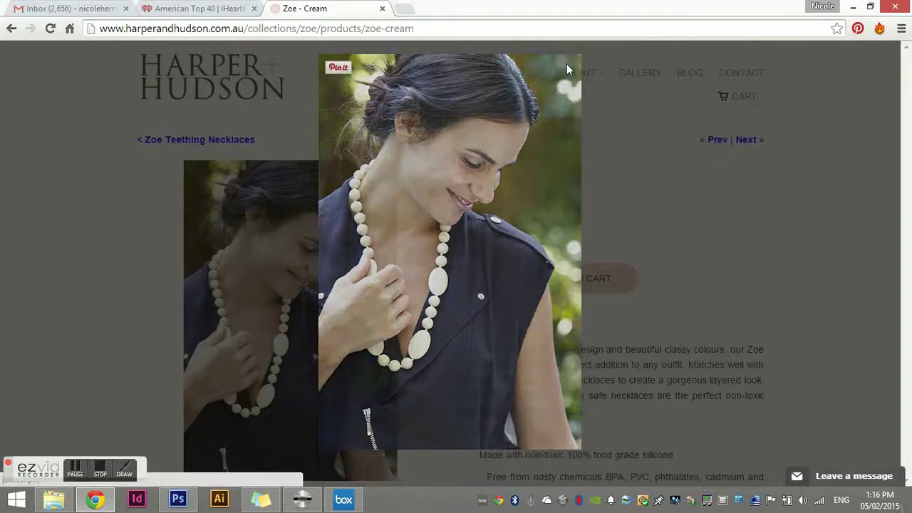
pyautogui.scroll(-2, 894, 128)
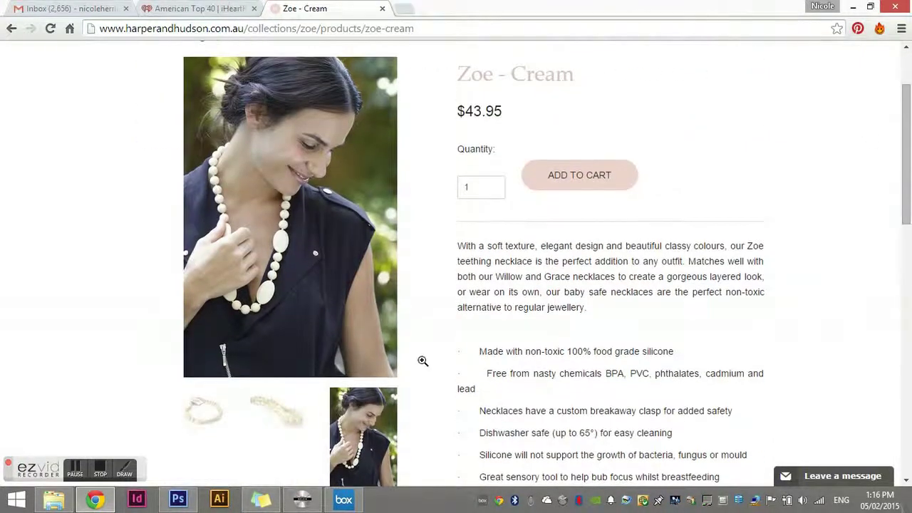
# - Show the cream necklace photo in the enlarged viewer and advance to the next photo
pyautogui.click(194, 414)
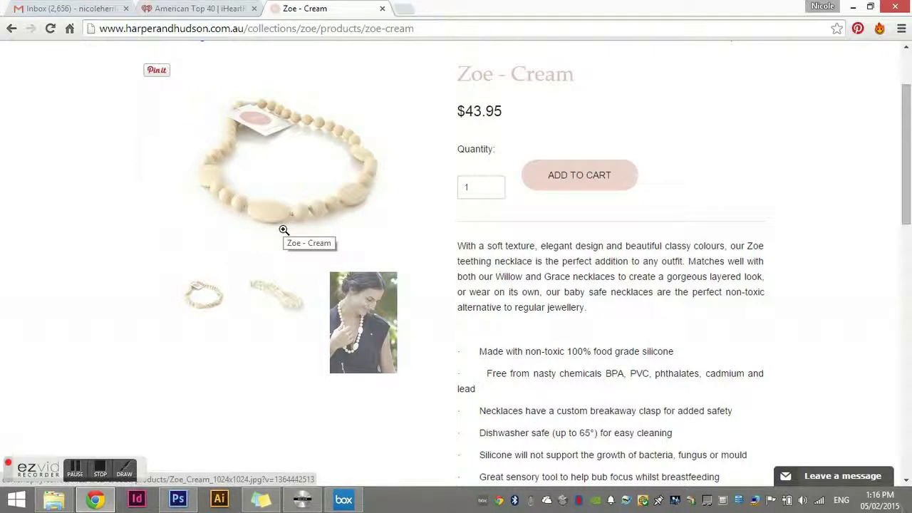
pyautogui.click(283, 230)
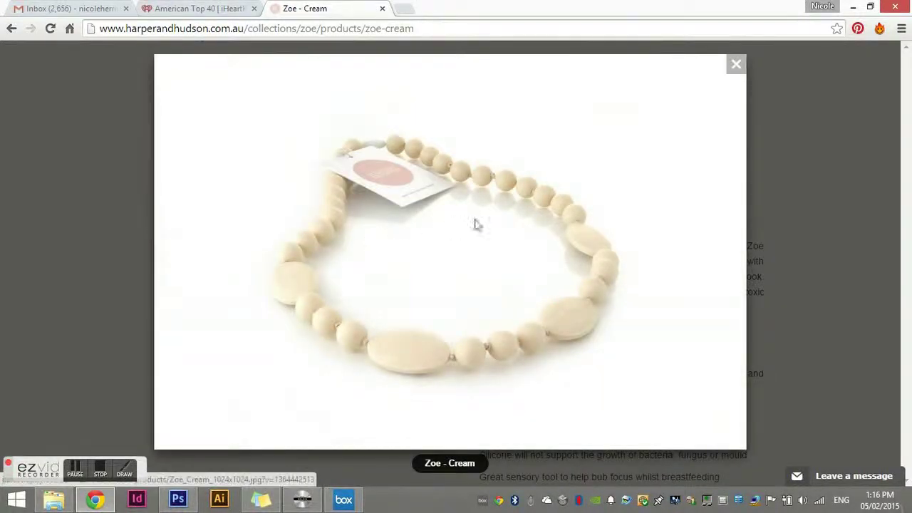
pyautogui.rightClick(568, 223)
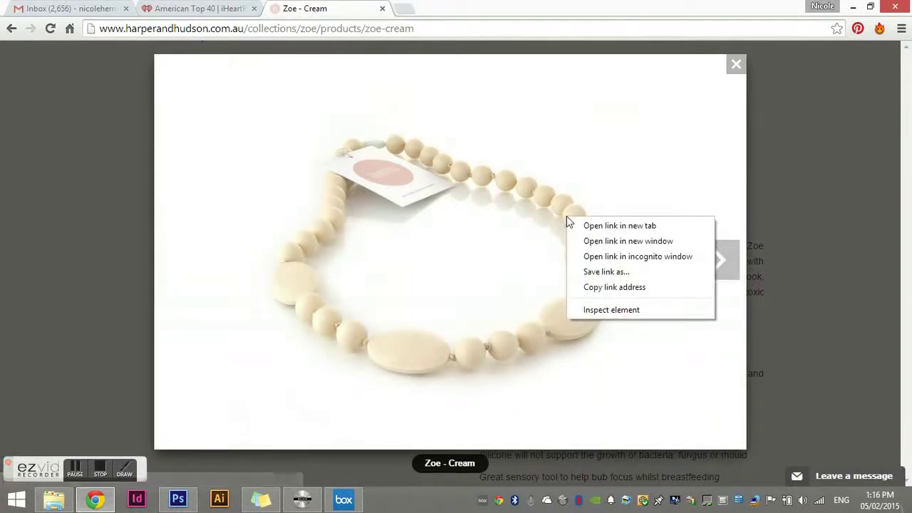
pyautogui.click(743, 199)
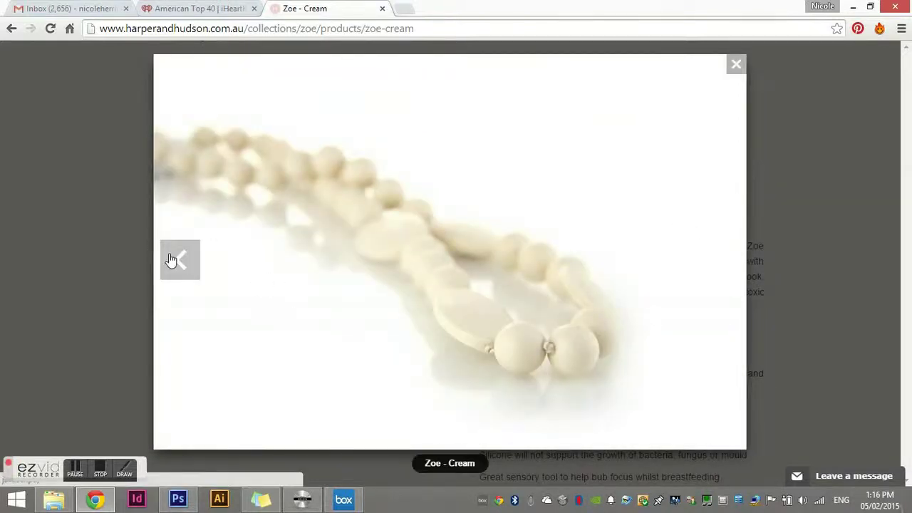
# - Go back in the viewer to the whole cream necklace photo with its tag
pyautogui.click(179, 260)
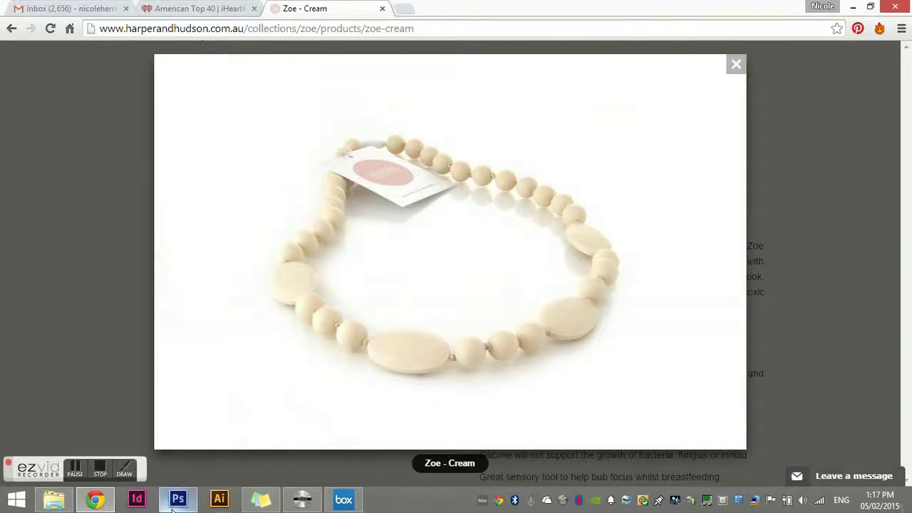
pyautogui.moveTo(176, 503)
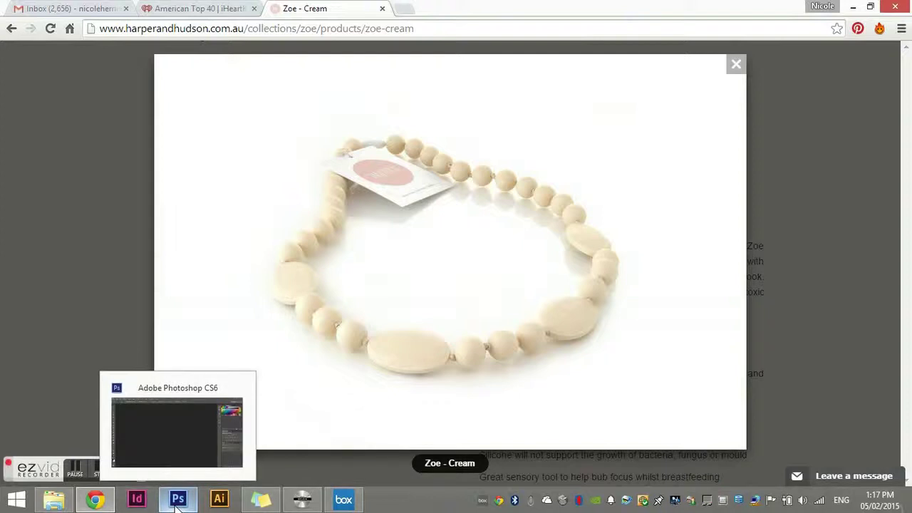
# - Create a new 1366 × 768 px transparent Photoshop document from the Clipboard preset
pyautogui.click(177, 501)
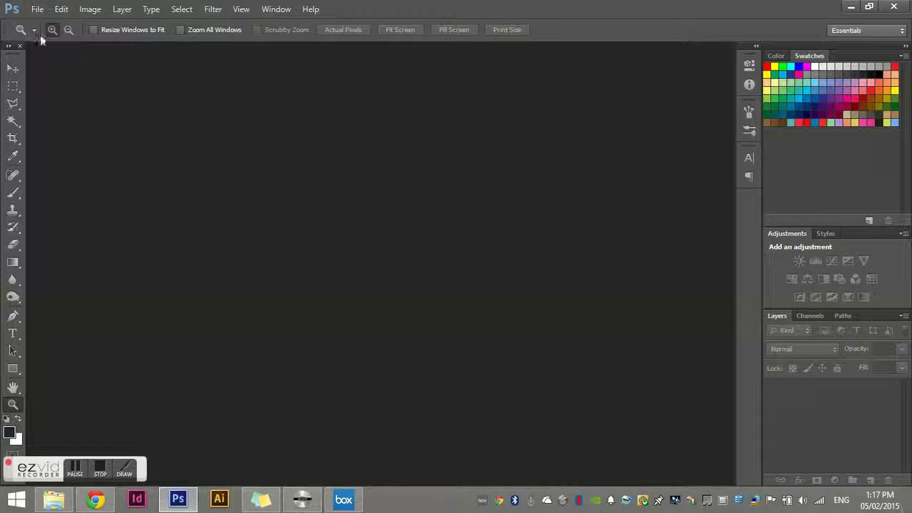
pyautogui.click(36, 9)
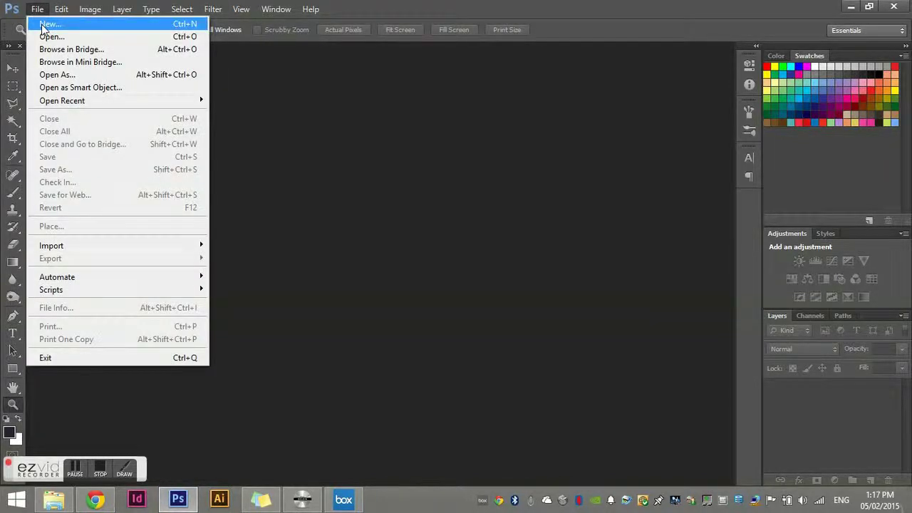
pyautogui.click(44, 24)
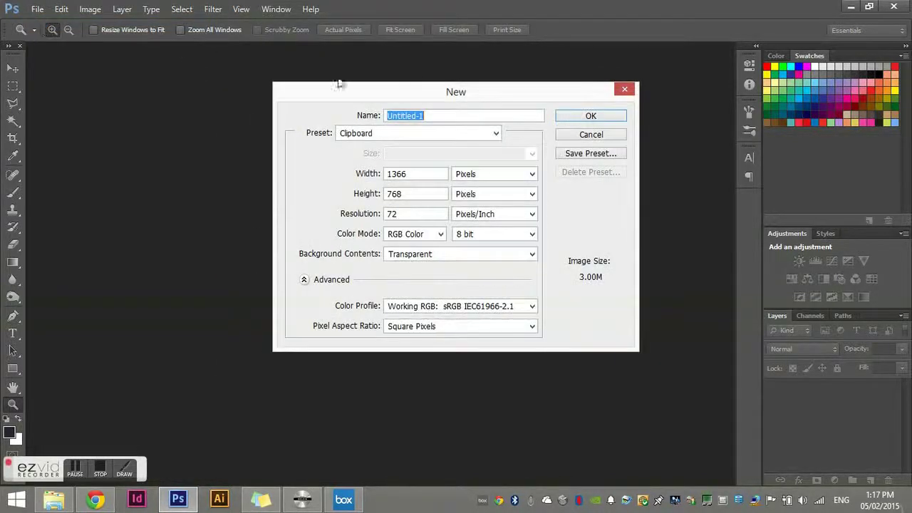
pyautogui.click(579, 117)
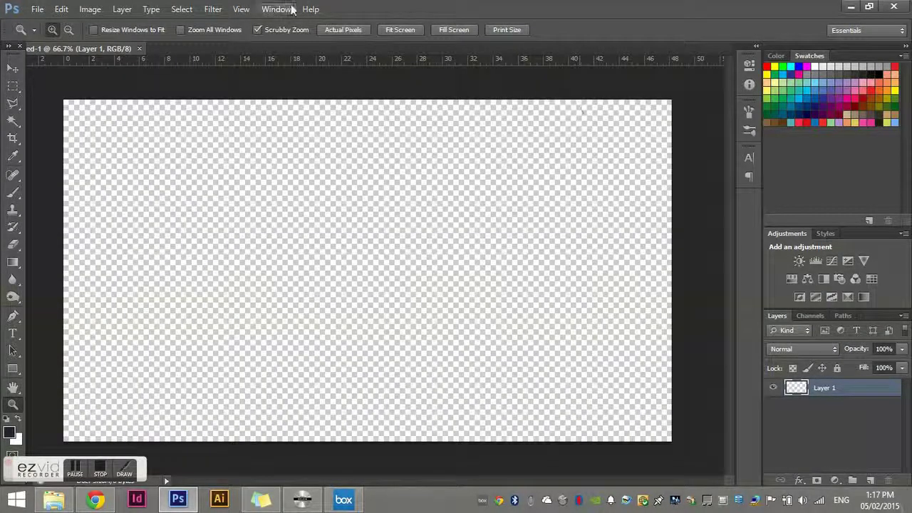
# - Paste the browser screenshot of the Zoe - Cream necklace onto Layer 1
pyautogui.click(57, 8)
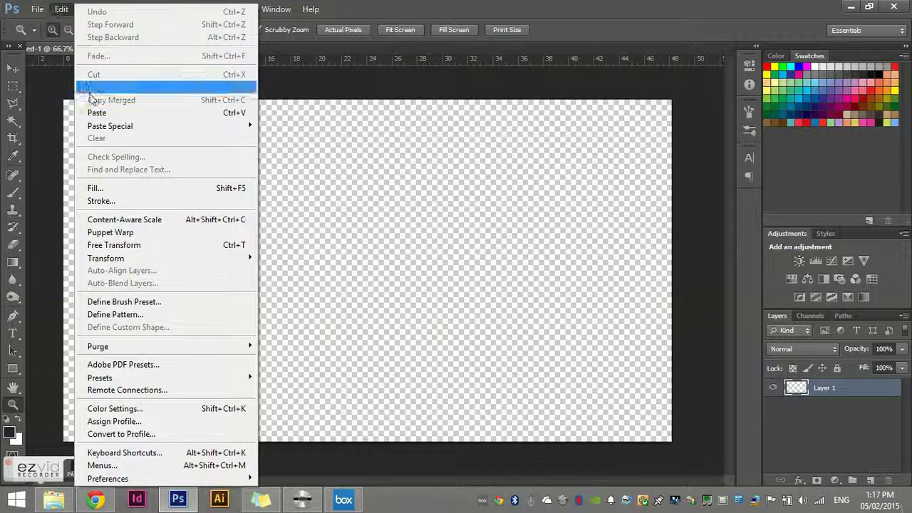
pyautogui.click(96, 112)
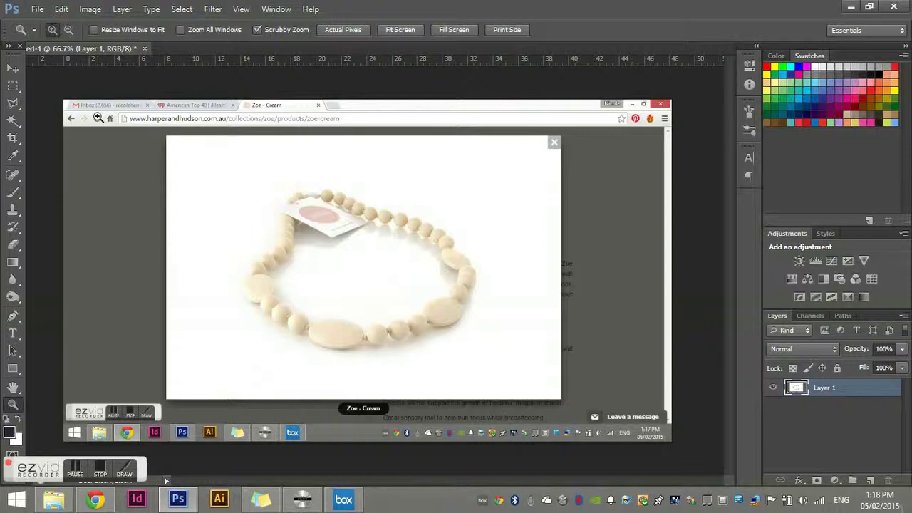
# - Crop the screenshot to a square around the cream necklace, nudged to sit centred
pyautogui.click(13, 139)
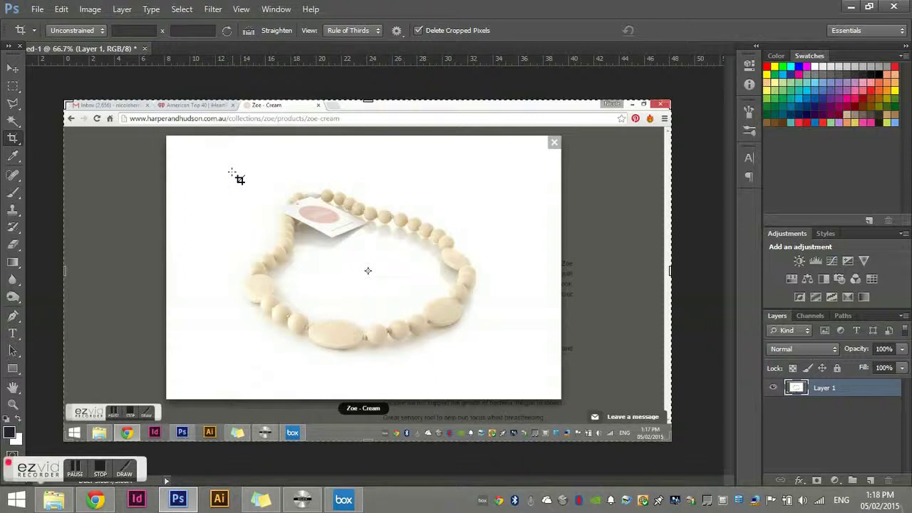
pyautogui.moveTo(231, 171); pyautogui.dragTo(634, 418)
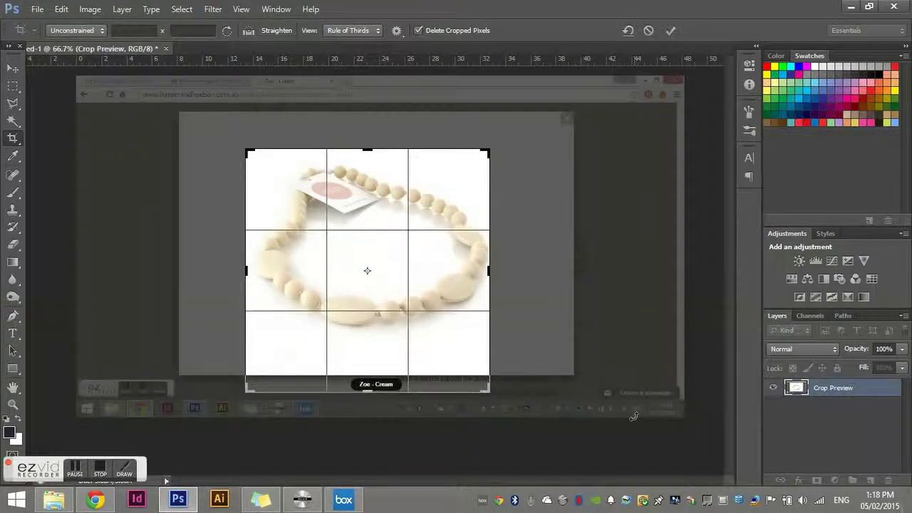
pyautogui.moveTo(395, 312); pyautogui.dragTo(389, 321)
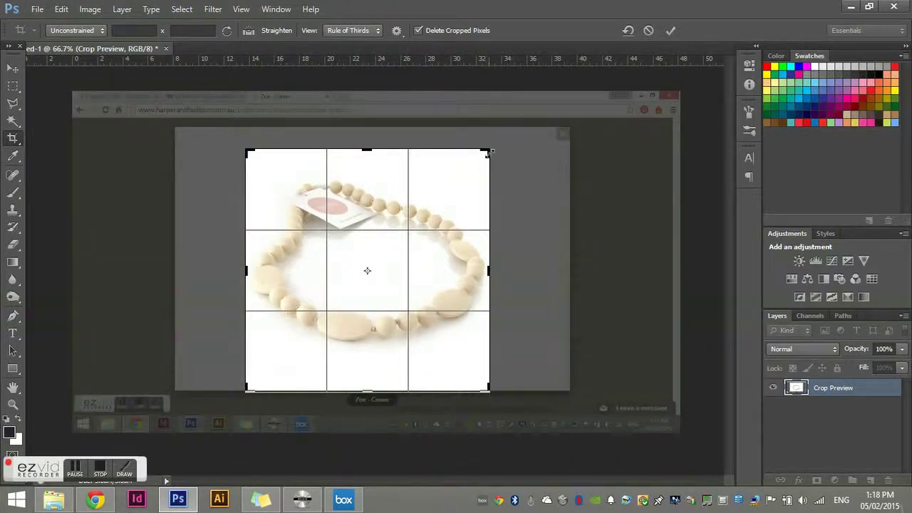
pyautogui.moveTo(489, 152); pyautogui.dragTo(498, 139)
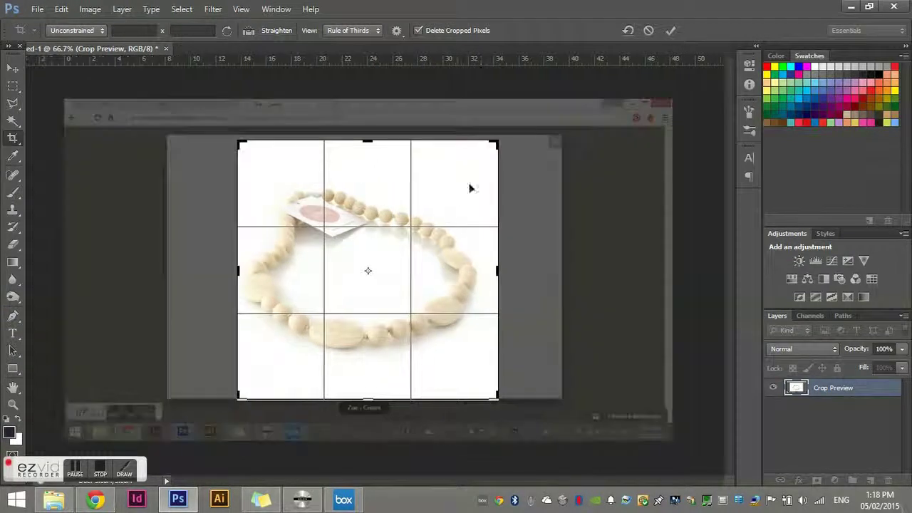
pyautogui.moveTo(440, 241); pyautogui.dragTo(443, 238)
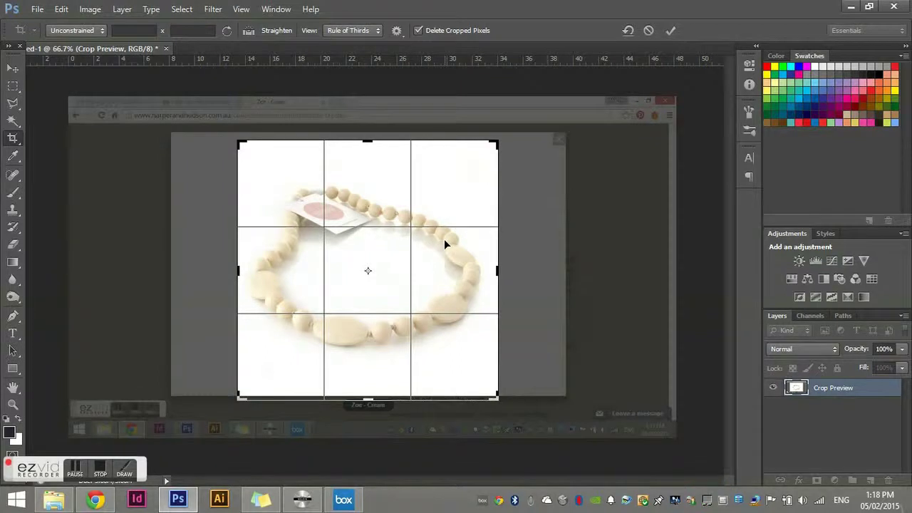
pyautogui.press('Down')
pyautogui.press('Down')
pyautogui.press('Down')
pyautogui.press('Down')
pyautogui.press('Down')
pyautogui.press('Down')
pyautogui.press('Down')
pyautogui.press('Down')
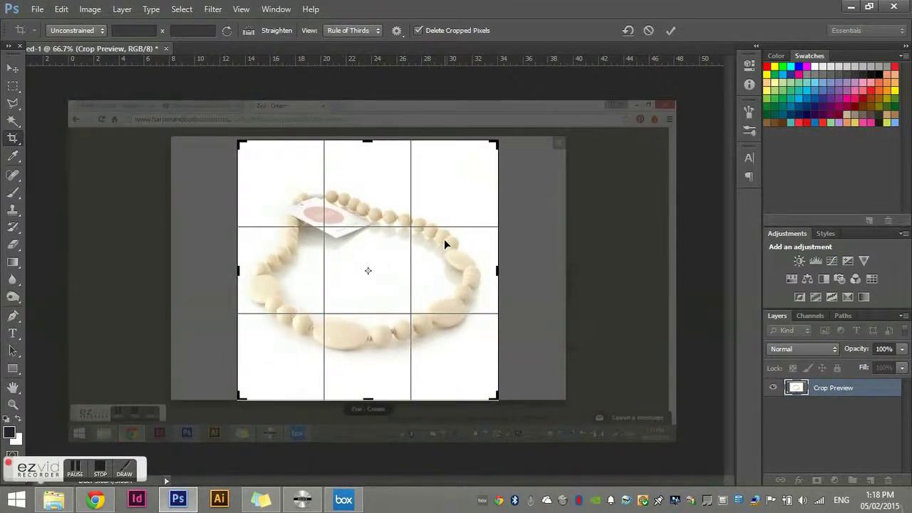
pyautogui.hotkey('shift', 'Down')
pyautogui.hotkey('shift', 'Down')
pyautogui.hotkey('shift', 'Down')
pyautogui.hotkey('shift', 'Down')
pyautogui.hotkey('shift', 'Down')
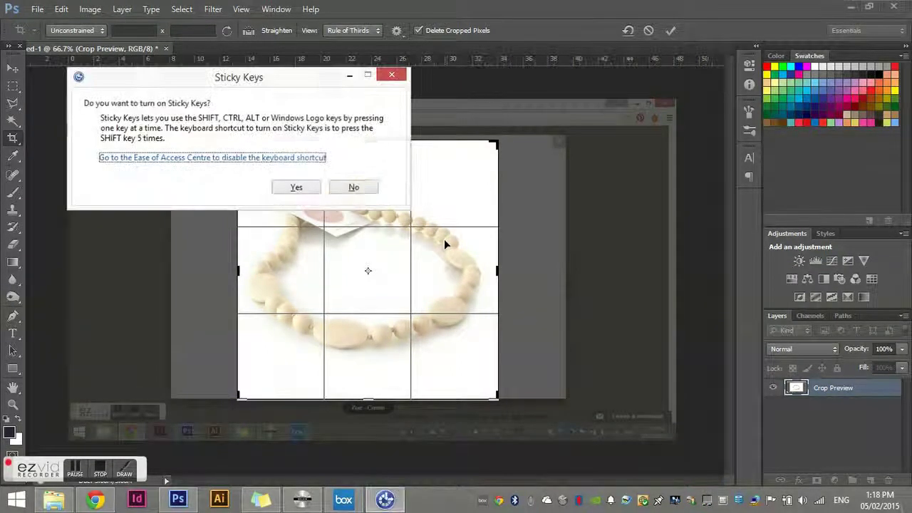
pyautogui.click(350, 187)
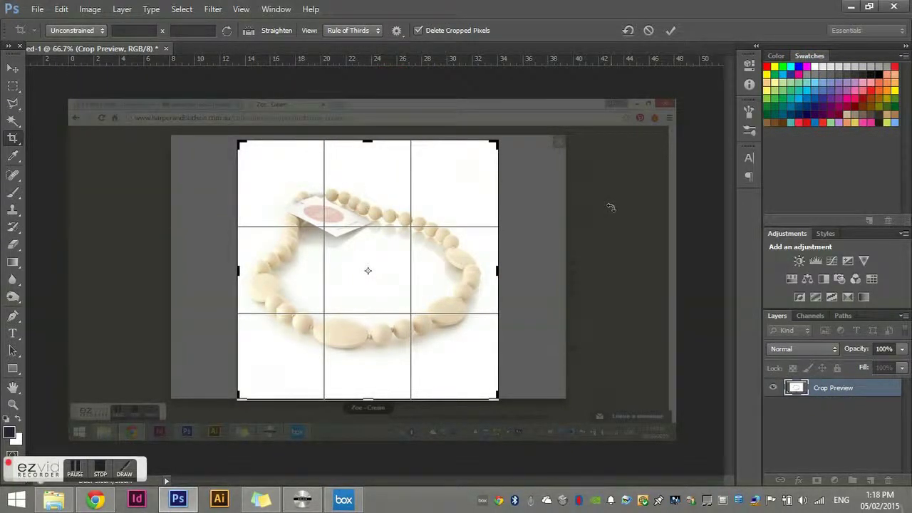
pyautogui.press('Up')
pyautogui.press('Up')
pyautogui.press('Up')
pyautogui.press('Up')
pyautogui.press('Up')
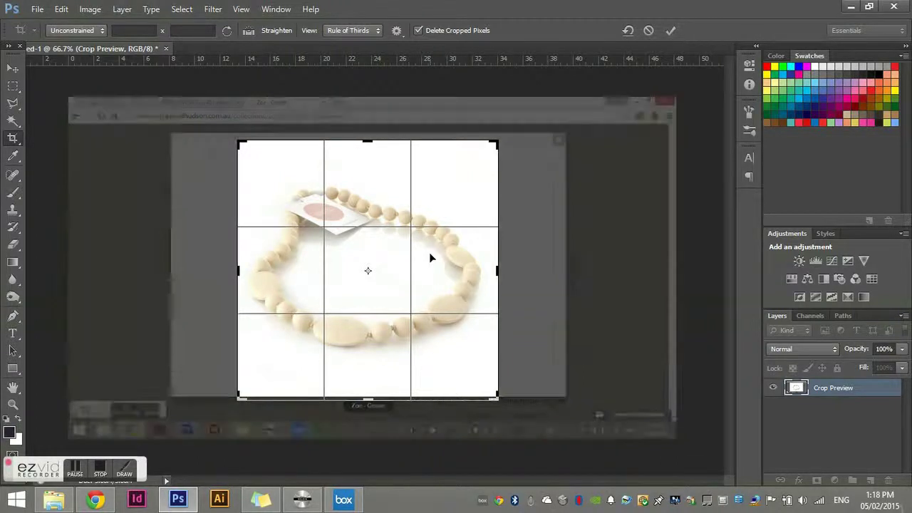
pyautogui.press('Return')
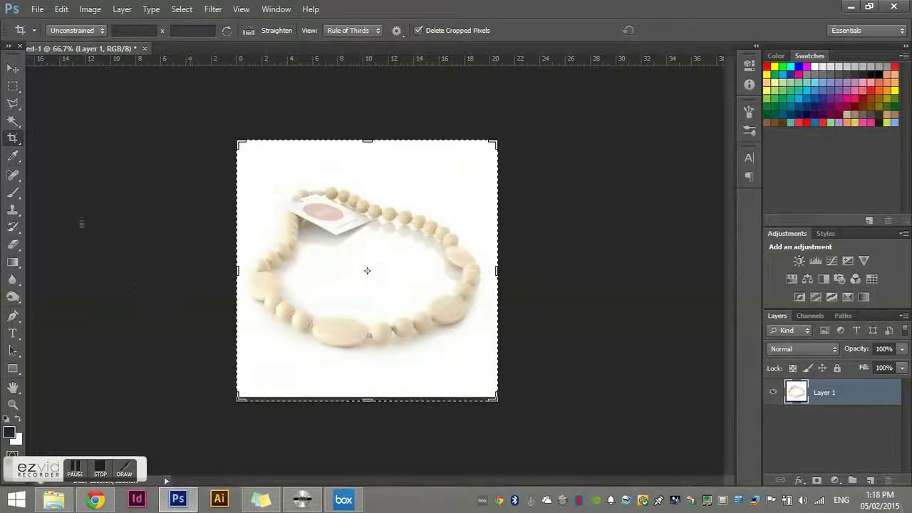
# - Select the thin bottom strip of the image and fill it with 100% white
pyautogui.click(13, 86)
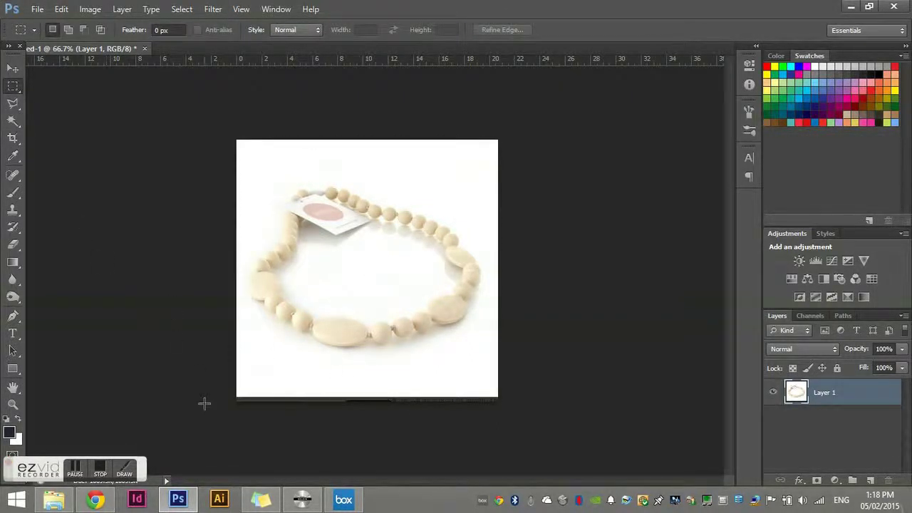
pyautogui.moveTo(217, 390); pyautogui.dragTo(578, 450)
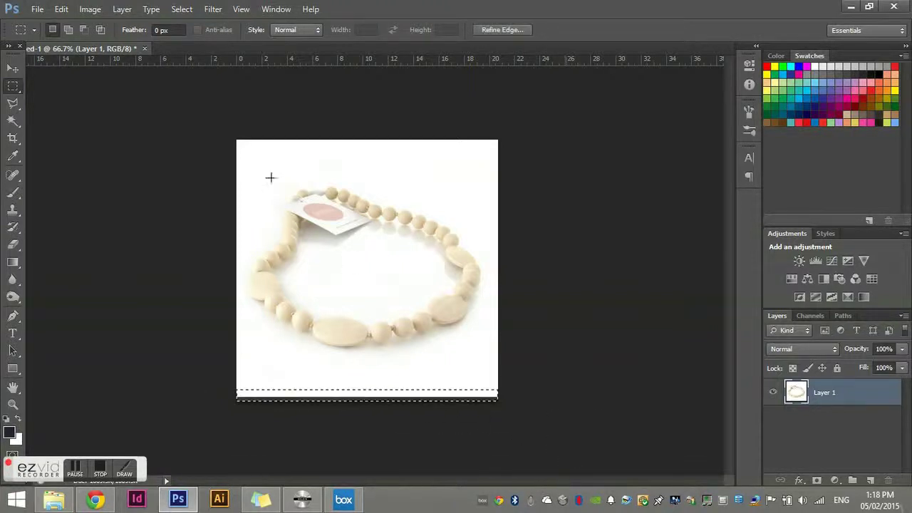
pyautogui.click(66, 10)
pyautogui.click(100, 188)
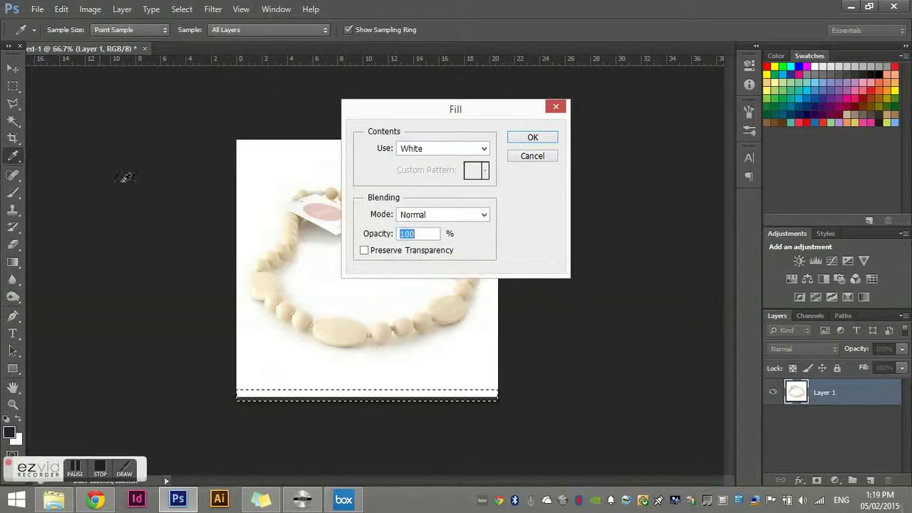
pyautogui.click(533, 137)
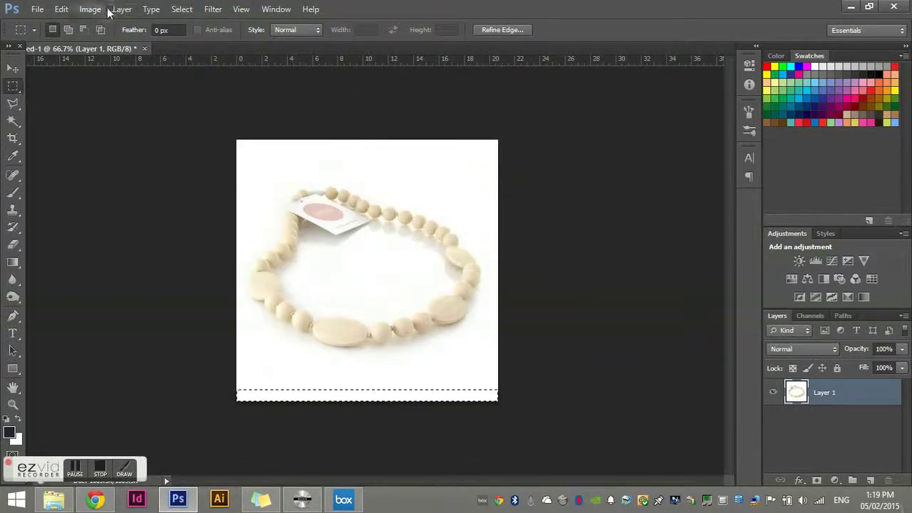
# - Deselect the white-filled bottom strip
pyautogui.click(174, 9)
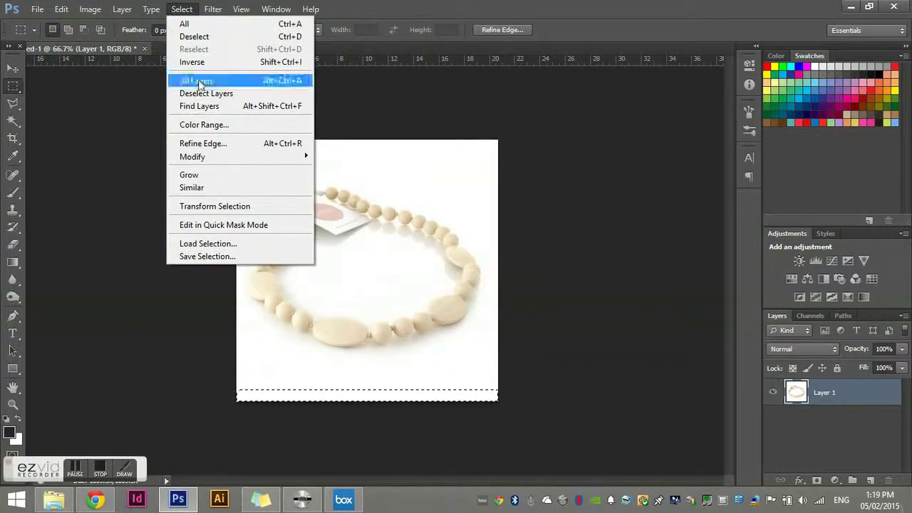
pyautogui.click(194, 37)
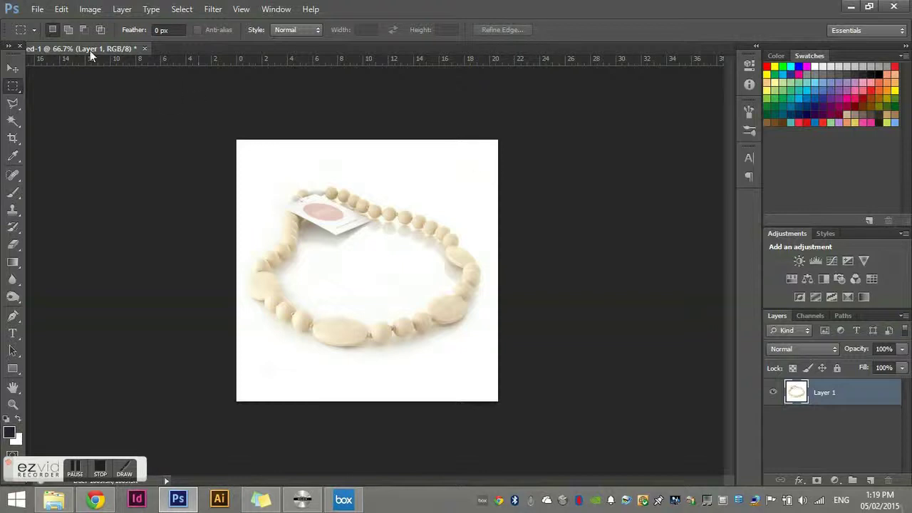
# - Bring up Save for Web and verify JPEG quality 100 at 587 px width
pyautogui.click(38, 12)
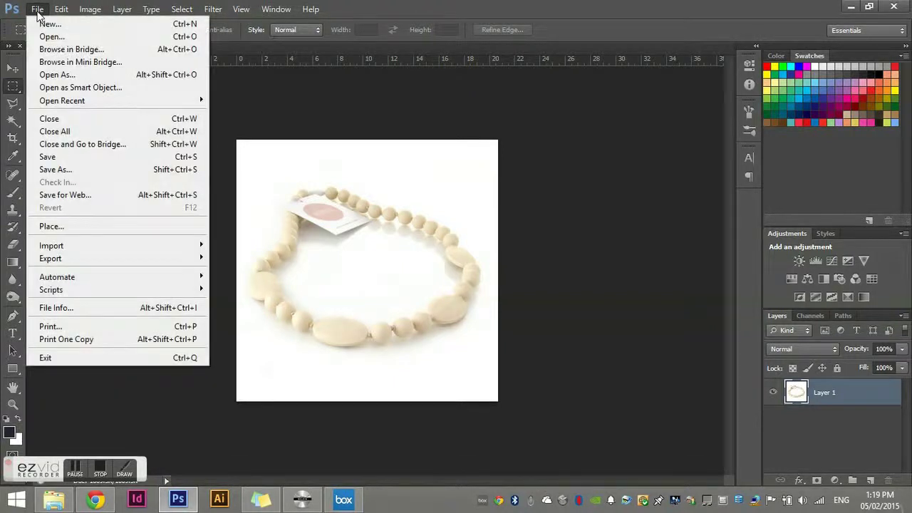
pyautogui.click(69, 195)
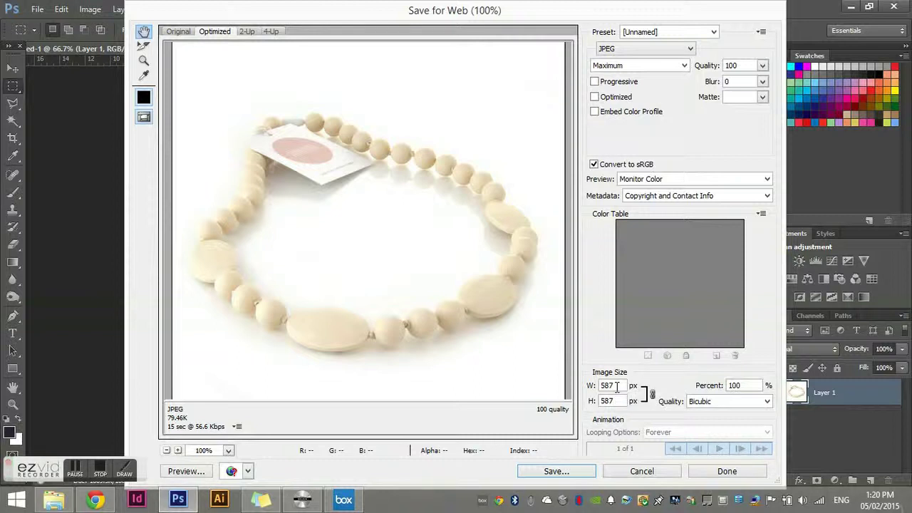
pyautogui.doubleClick(617, 386)
# - Point the save location to Willow Tree Organics > Website > Products > Harper and Hudson > new feb 15
pyautogui.click(538, 471)
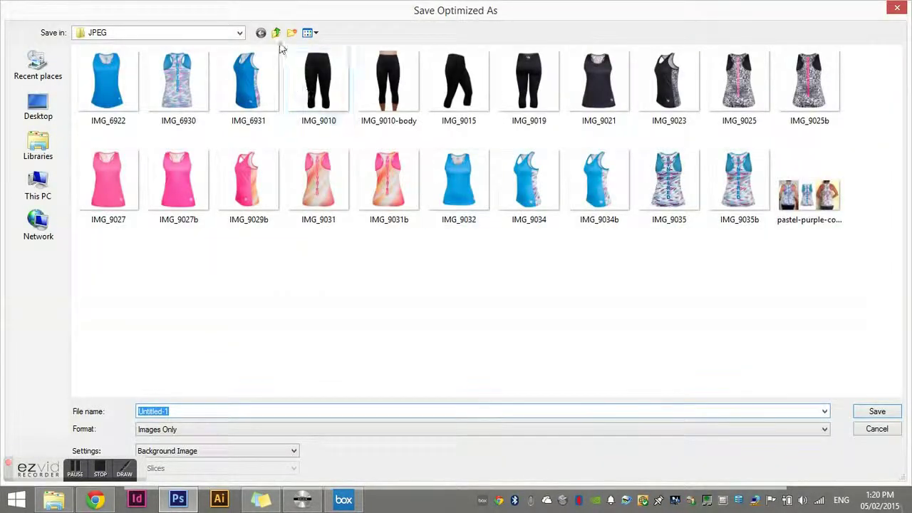
pyautogui.click(278, 34)
pyautogui.click(278, 34)
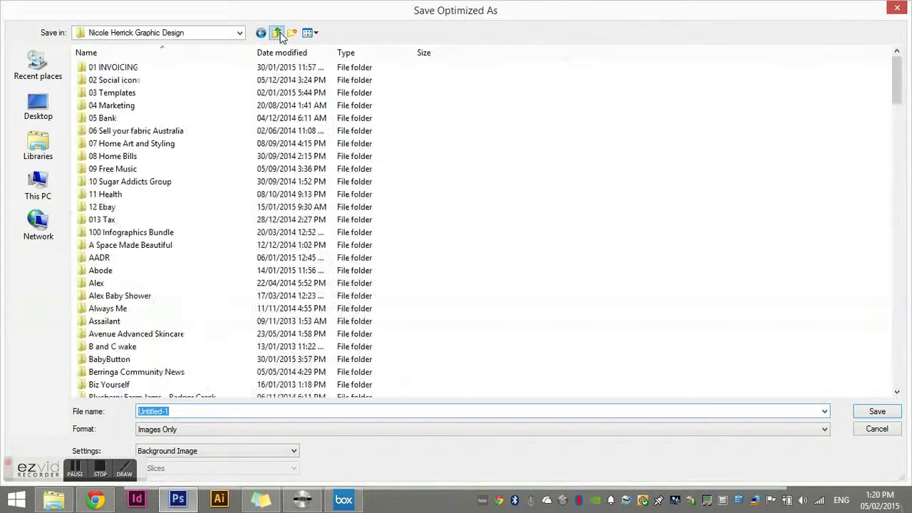
pyautogui.scroll(-5, 901, 289)
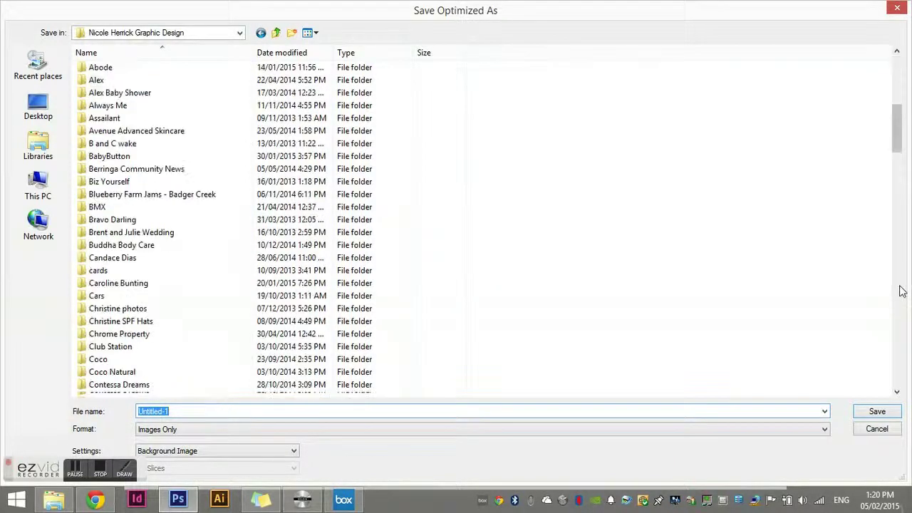
pyautogui.scroll(-15, 900, 289)
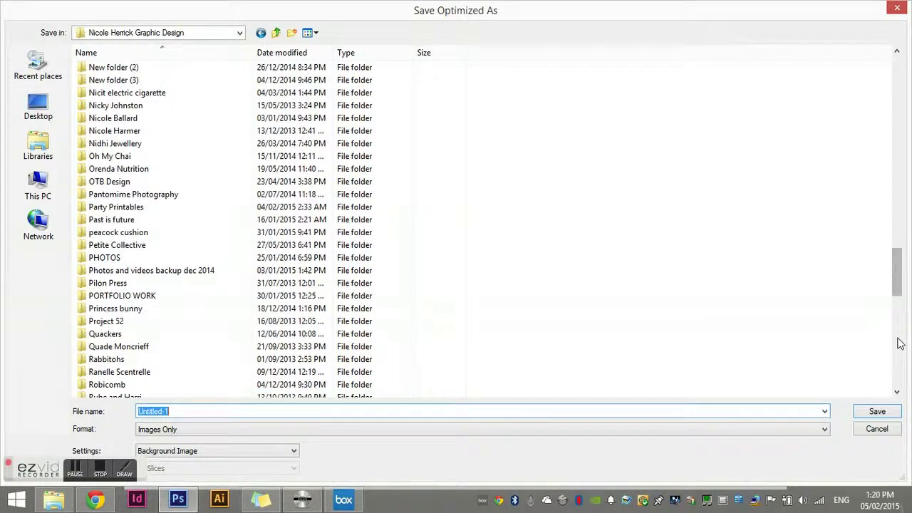
pyautogui.scroll(-12, 899, 367)
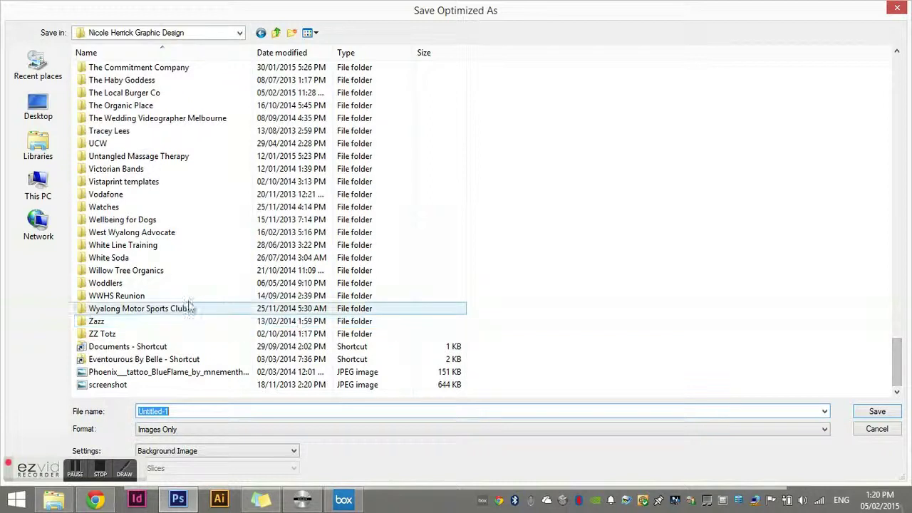
pyautogui.doubleClick(128, 271)
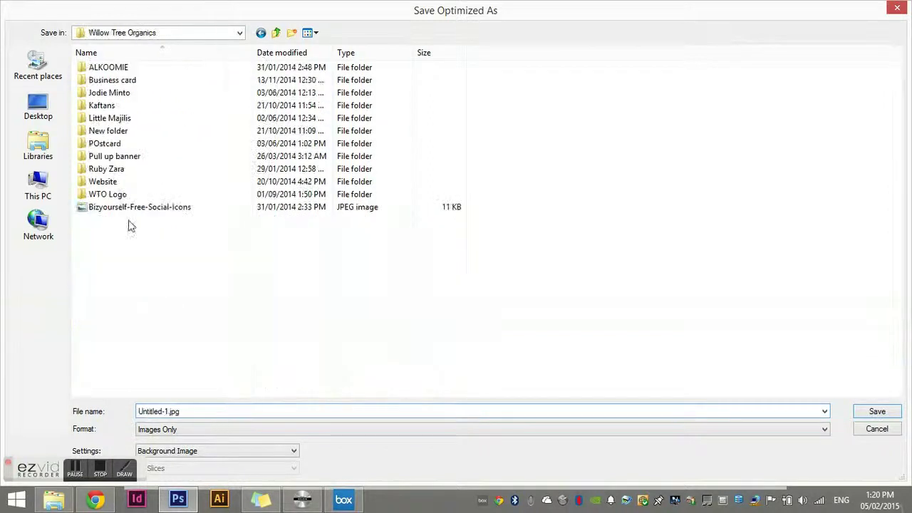
pyautogui.doubleClick(103, 184)
pyautogui.doubleClick(370, 99)
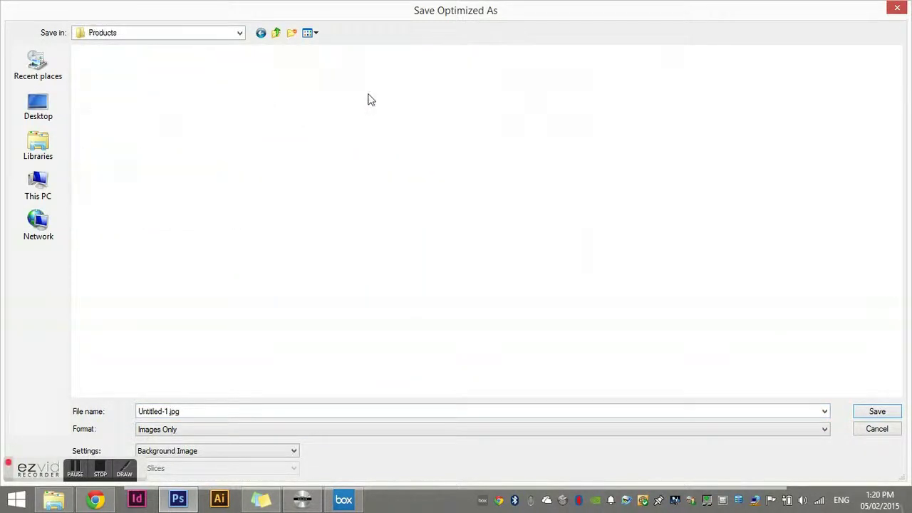
pyautogui.doubleClick(135, 92)
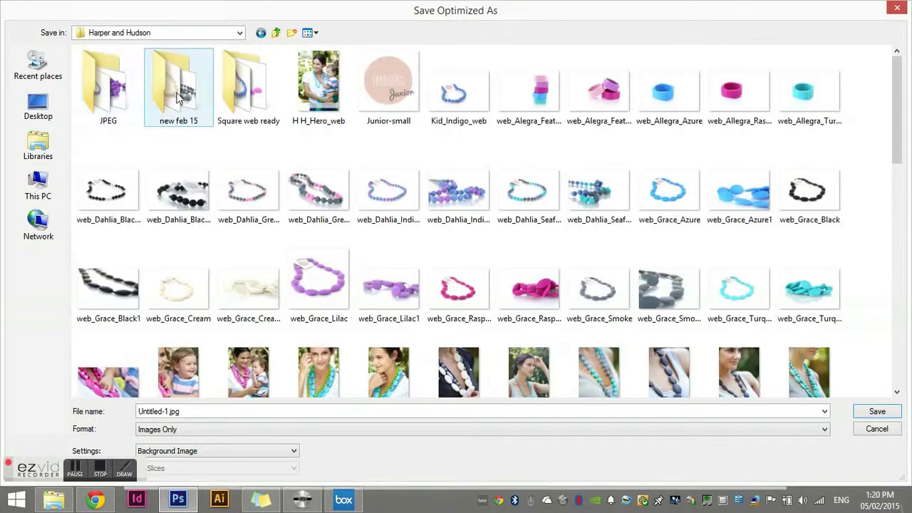
pyautogui.doubleClick(179, 100)
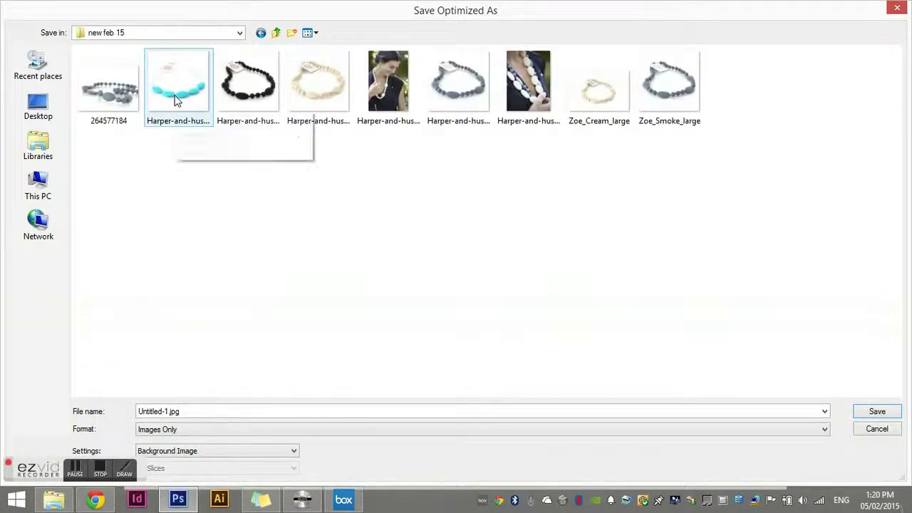
# - Save the JPEG as 'Harper-and-husdon-zoe-cream silicone teething jewellery jewelry.jpg', reusing the zoe-cream name
pyautogui.click(335, 97)
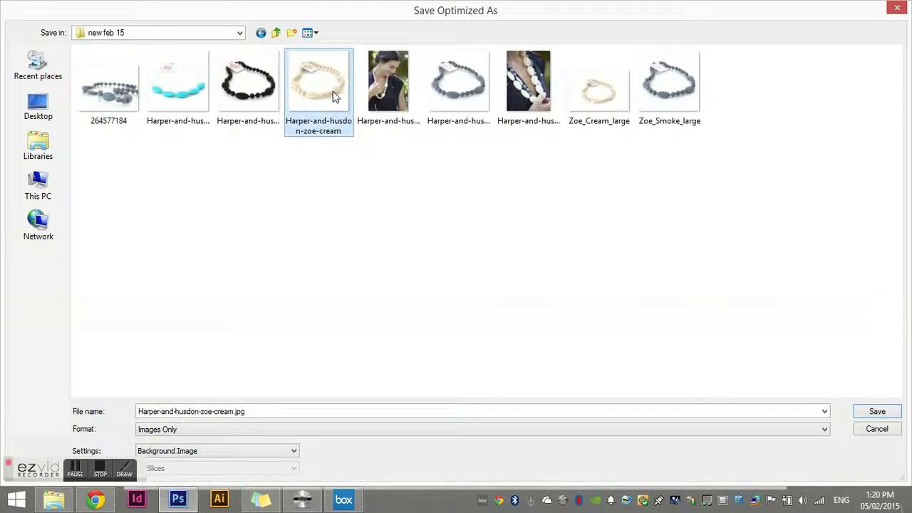
pyautogui.doubleClick(228, 411)
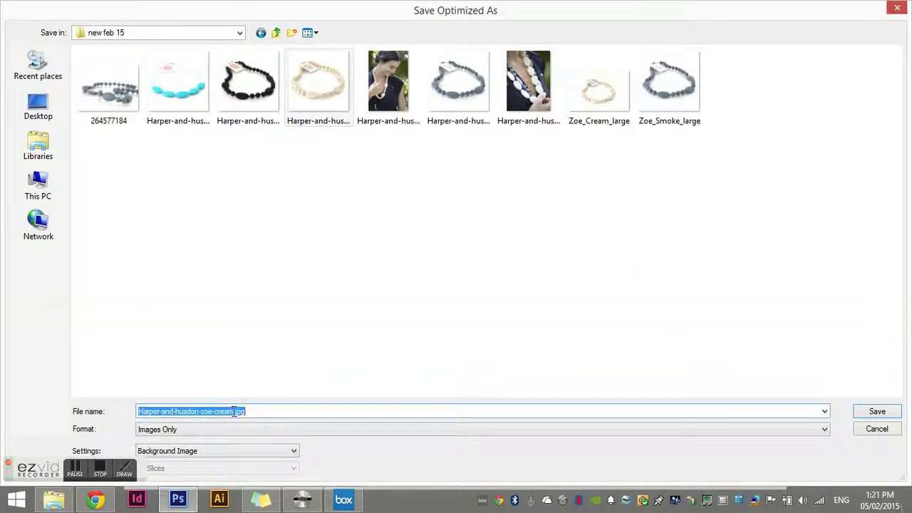
pyautogui.click(233, 412)
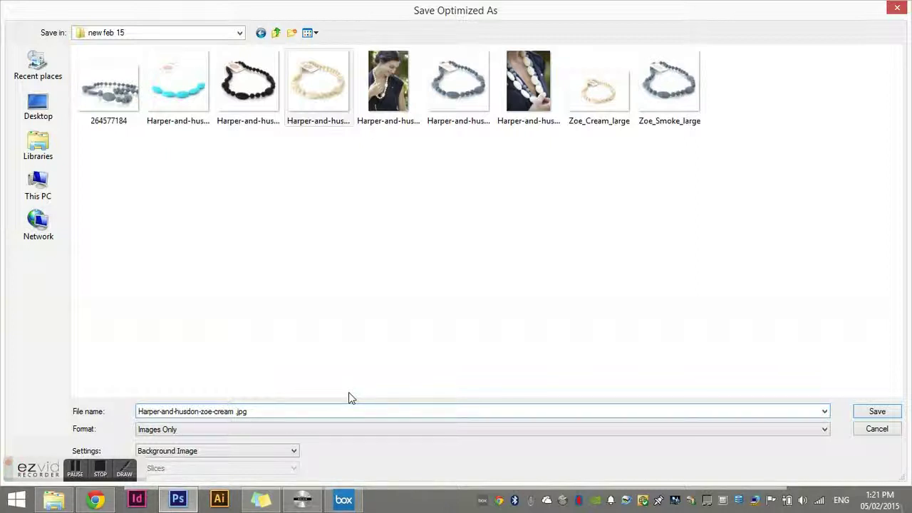
pyautogui.write('silicone teething ')
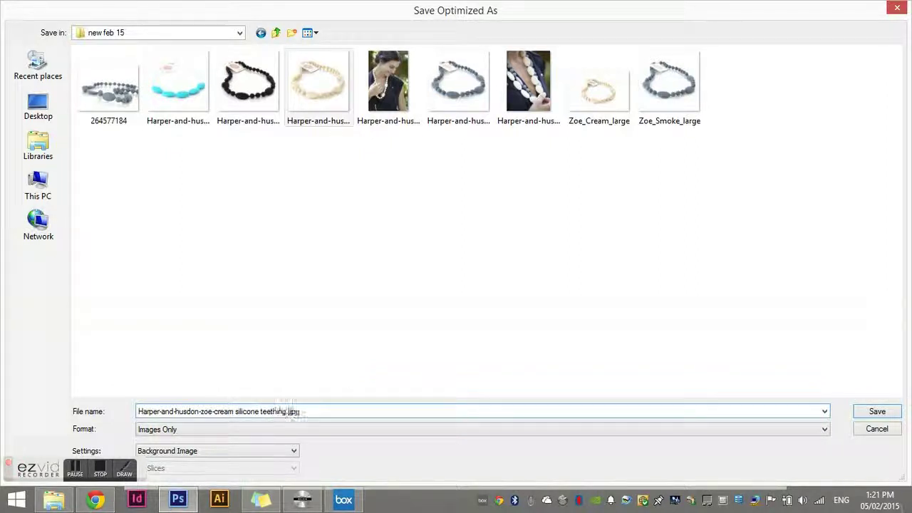
pyautogui.write('jewellery')
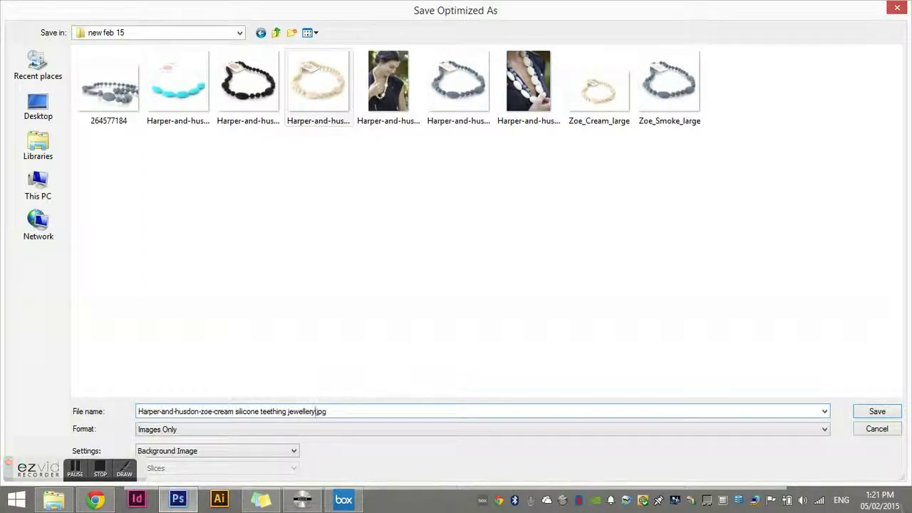
pyautogui.write(' jewelry')
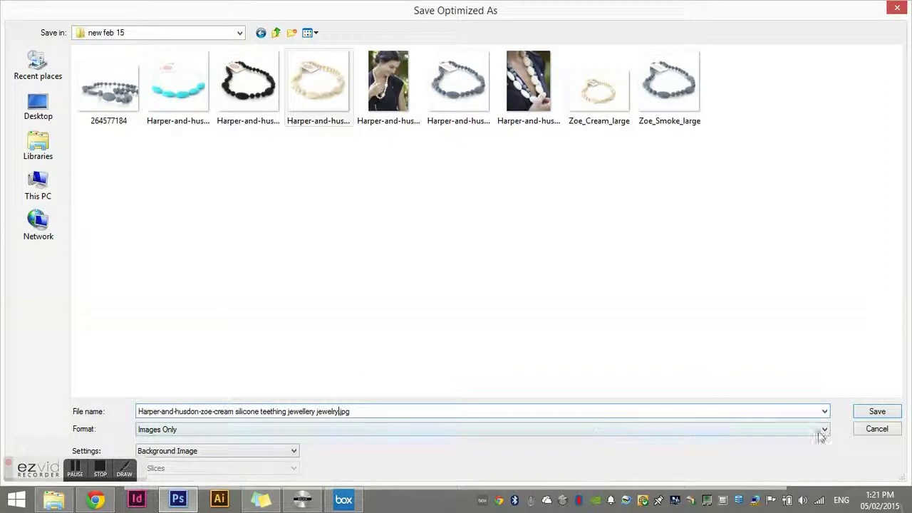
pyautogui.click(878, 414)
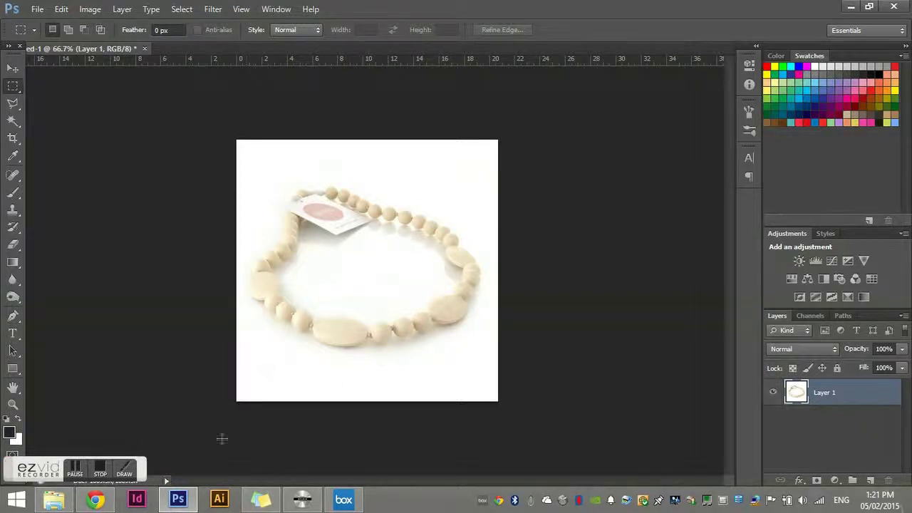
# - Drag Zoe_Cream_large.jpg from the new feb 15 folder in File Explorer into Photoshop
pyautogui.click(60, 506)
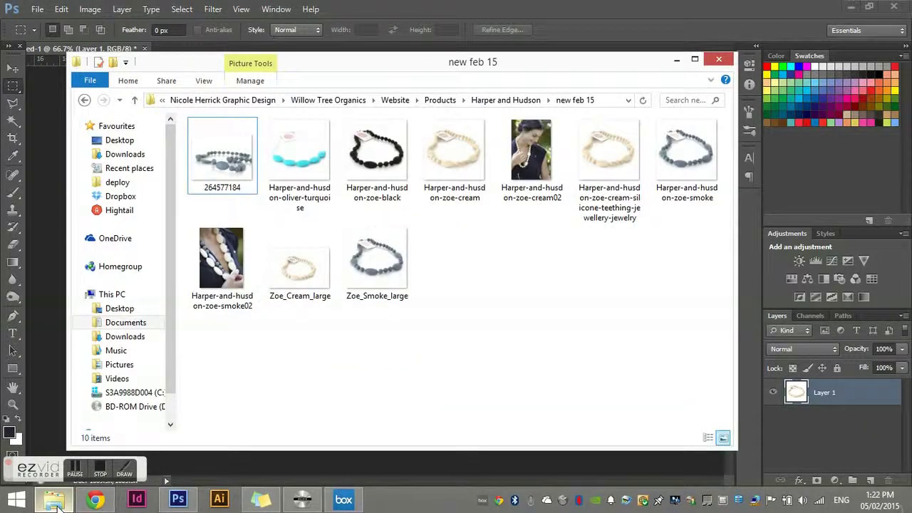
pyautogui.click(304, 269)
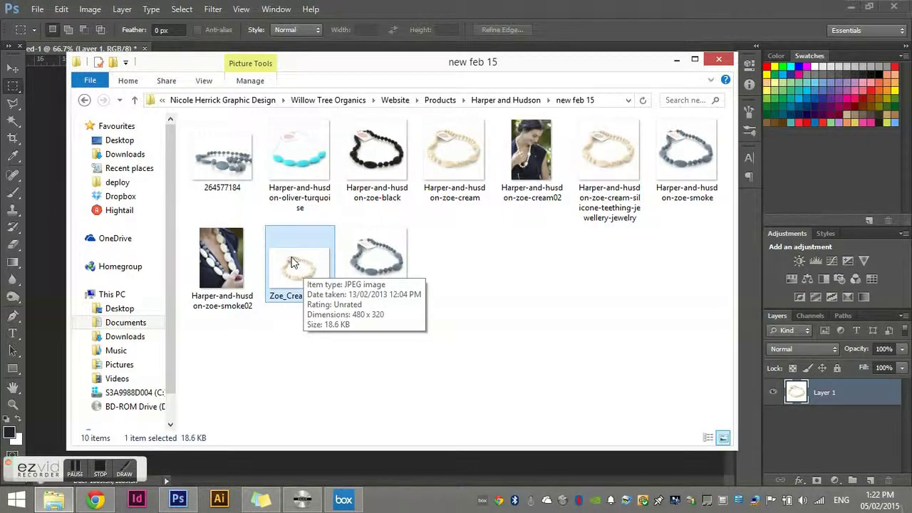
pyautogui.moveTo(290, 262); pyautogui.dragTo(313, 47)
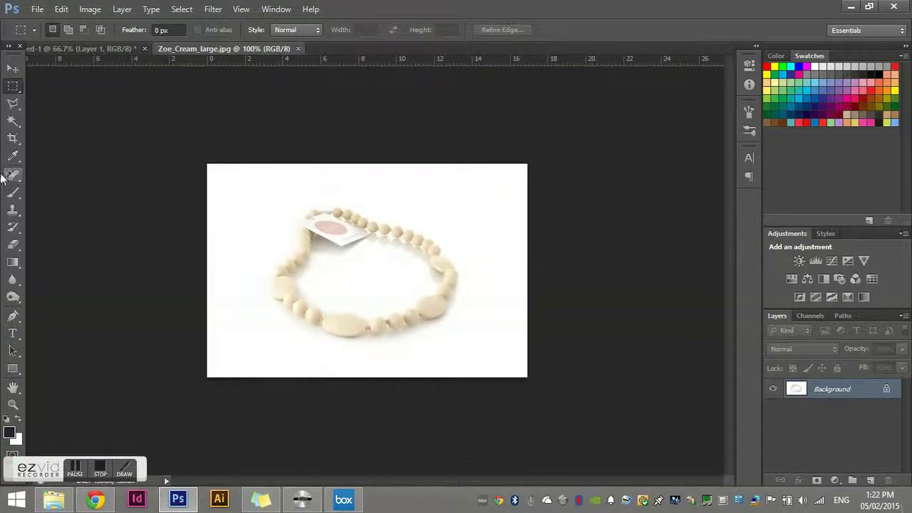
# - Crop Zoe_Cream_large to an 11.29 × 11.29 cm square around the cream necklace
pyautogui.click(16, 139)
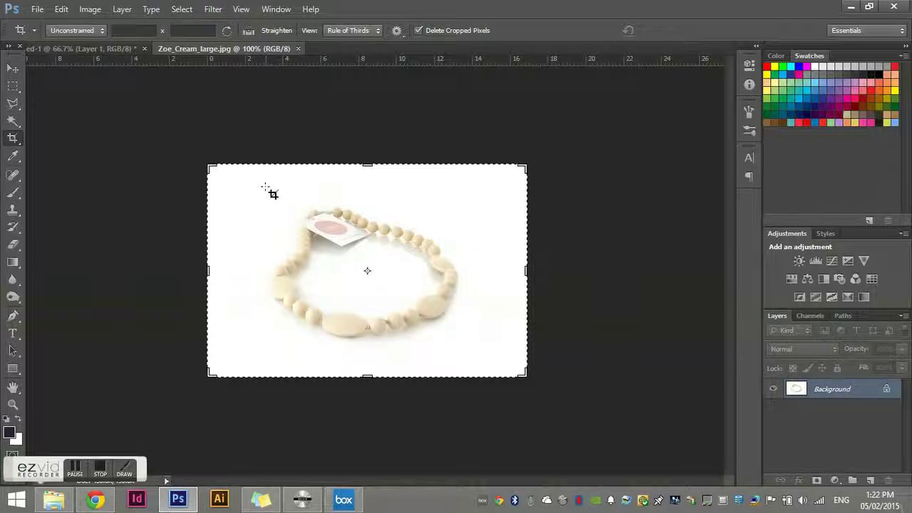
pyautogui.moveTo(265, 187); pyautogui.dragTo(633, 431)
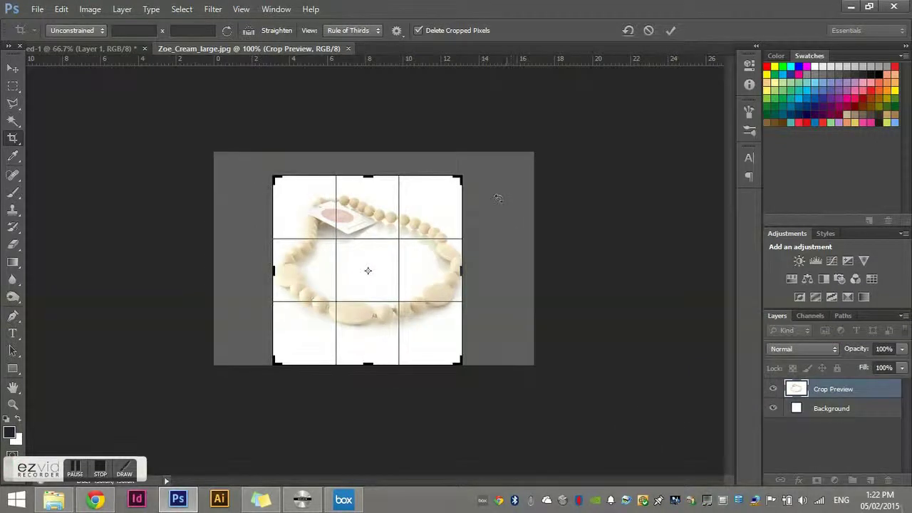
pyautogui.moveTo(467, 179); pyautogui.dragTo(474, 163)
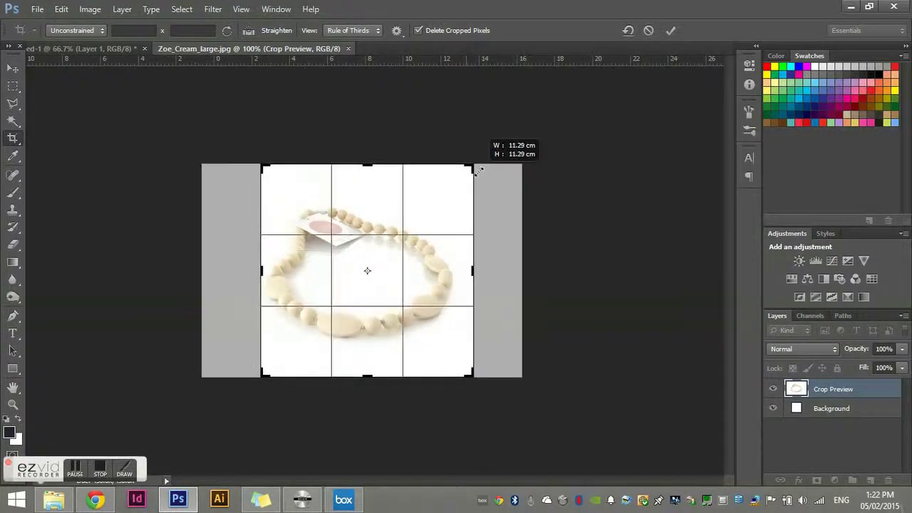
pyautogui.moveTo(419, 243); pyautogui.dragTo(425, 233)
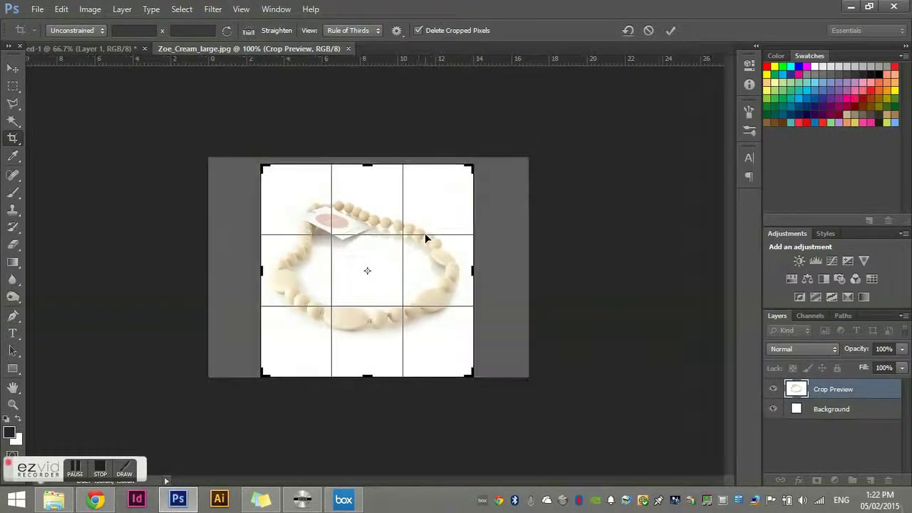
pyautogui.doubleClick(424, 233)
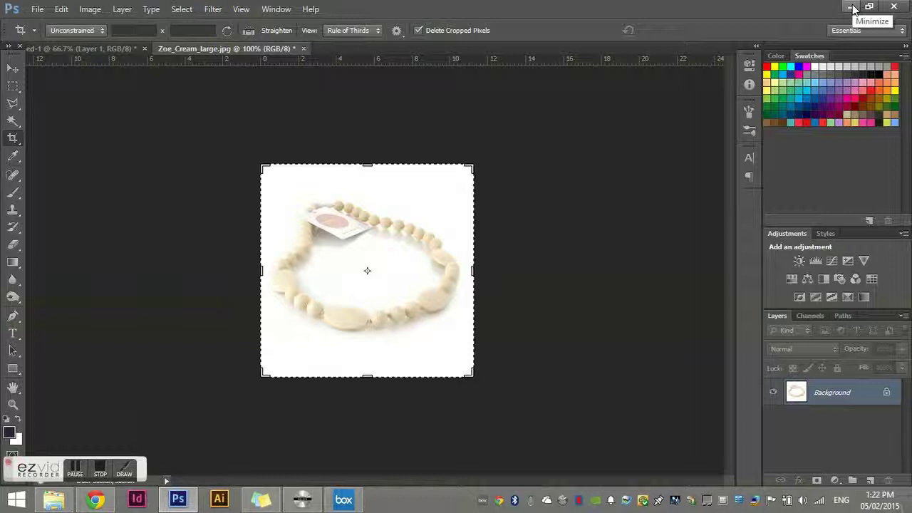
# - Apply Levels with input levels 0 / 0.63 / 255 to deepen the bead colour
pyautogui.click(91, 10)
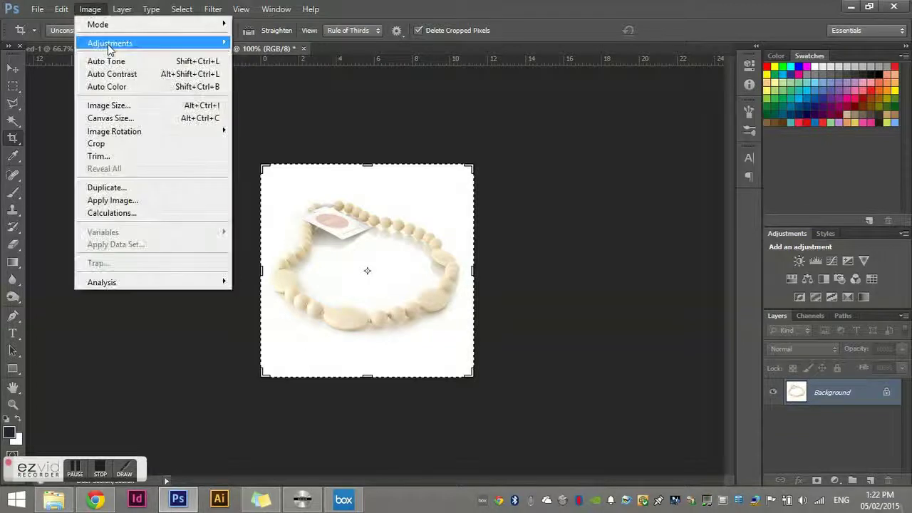
pyautogui.moveTo(107, 45)
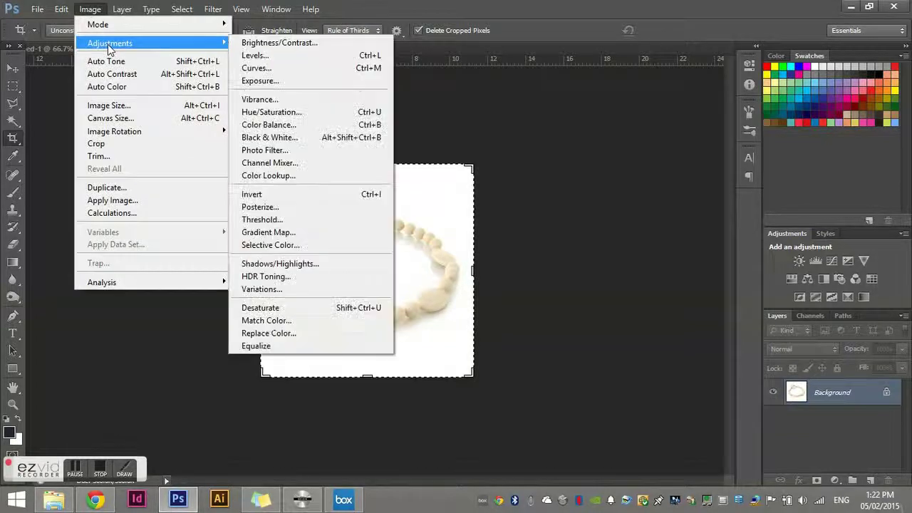
pyautogui.click(285, 57)
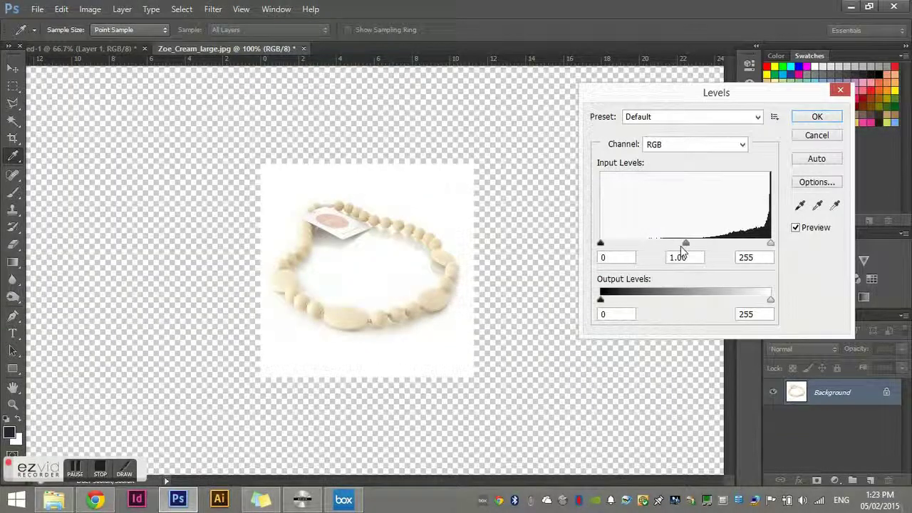
pyautogui.moveTo(682, 249); pyautogui.dragTo(723, 239)
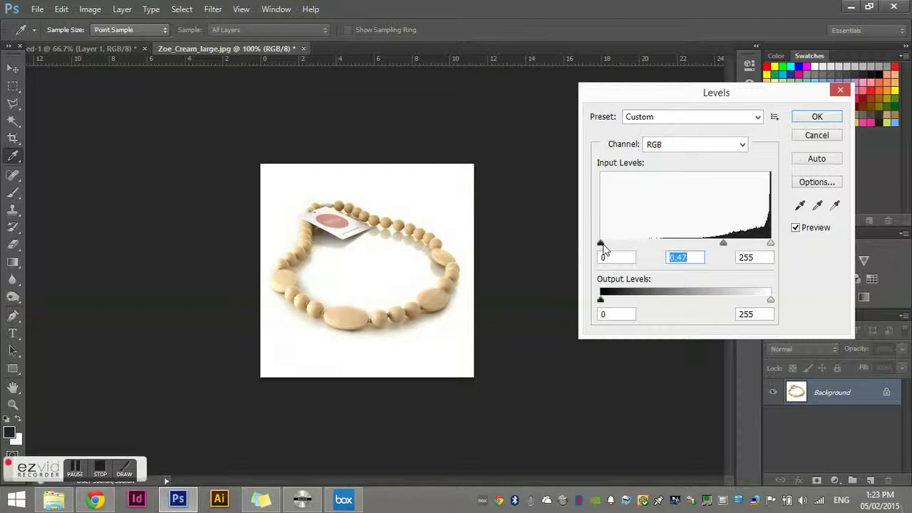
pyautogui.moveTo(602, 244)
pyautogui.mouseDown()
pyautogui.moveTo(639, 245)
pyautogui.moveTo(600, 244)
pyautogui.mouseUp()
pyautogui.moveTo(772, 247)
pyautogui.mouseDown()
pyautogui.moveTo(752, 242)
pyautogui.moveTo(780, 244)
pyautogui.mouseUp()
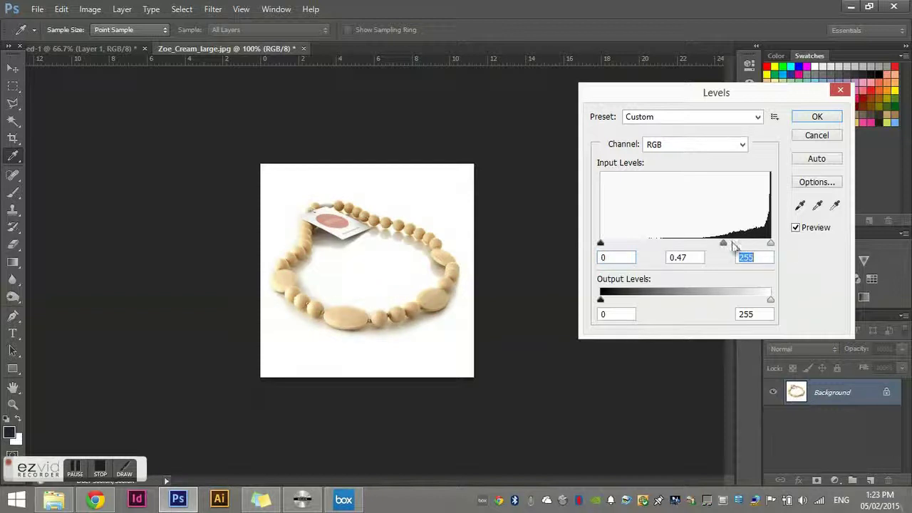
pyautogui.moveTo(723, 245); pyautogui.dragTo(710, 245)
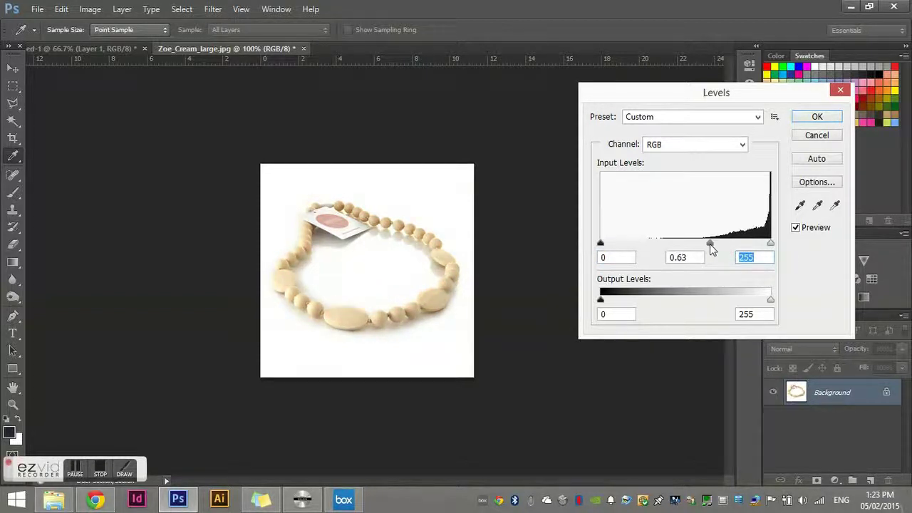
pyautogui.click(710, 244)
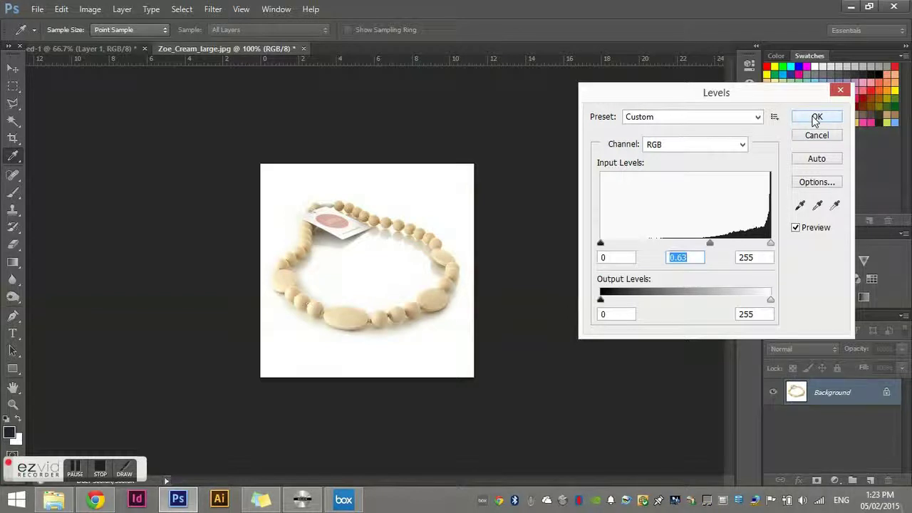
pyautogui.click(816, 117)
pyautogui.press('c')
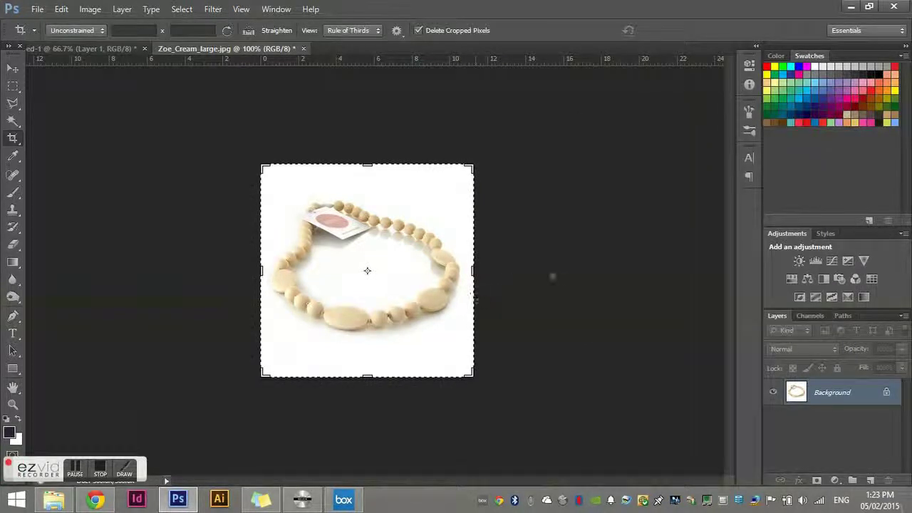